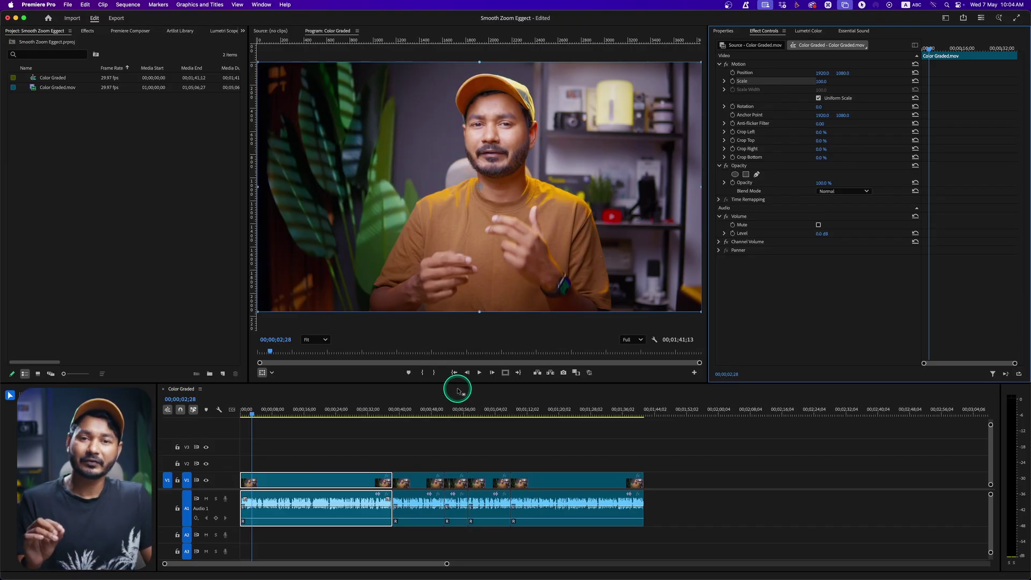
# - Select the first clip in the sequence to show its motion bounds in the preview
pyautogui.click(280, 482)
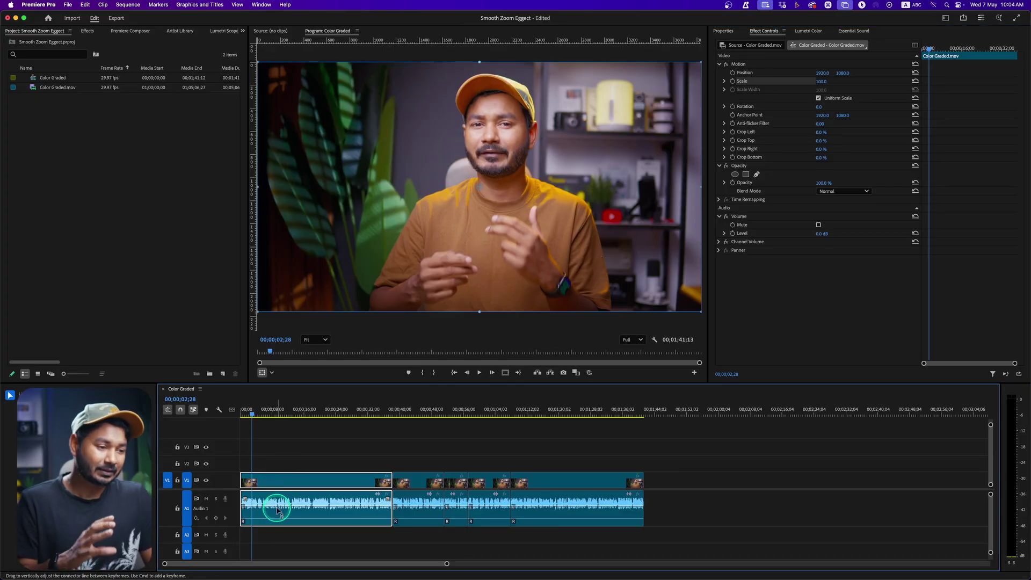
pyautogui.click(524, 485)
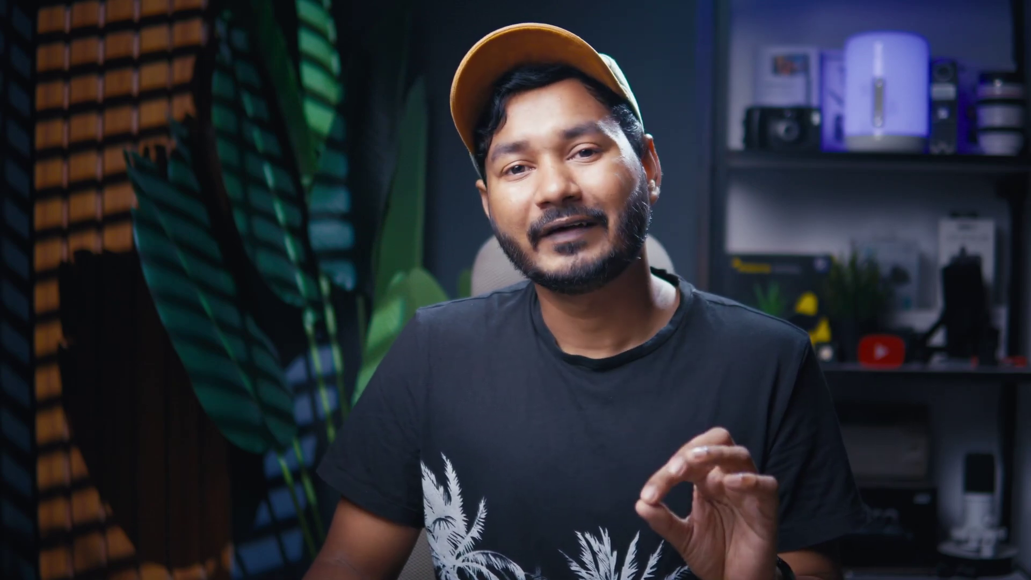
pyautogui.click(299, 474)
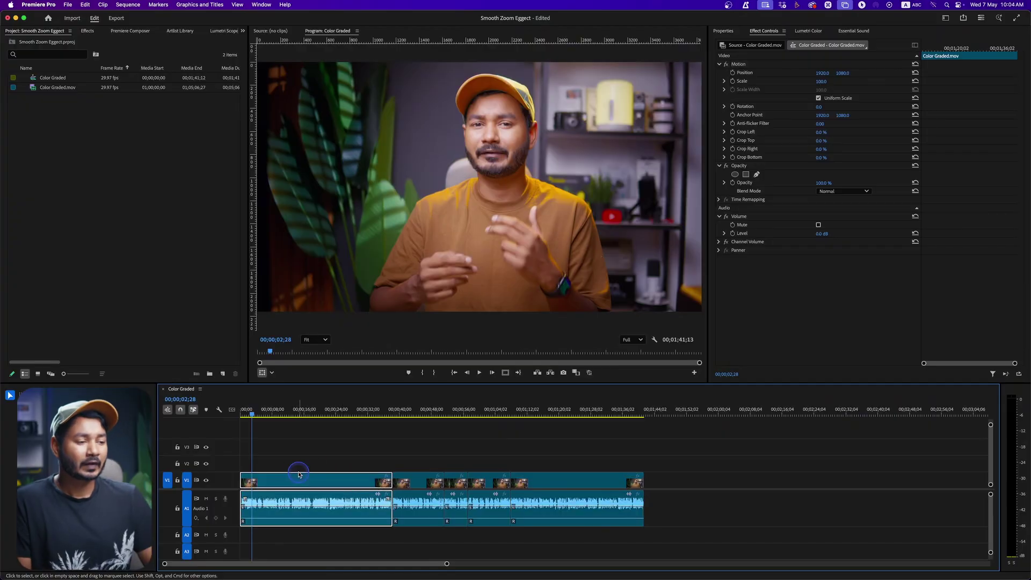
pyautogui.click(294, 471)
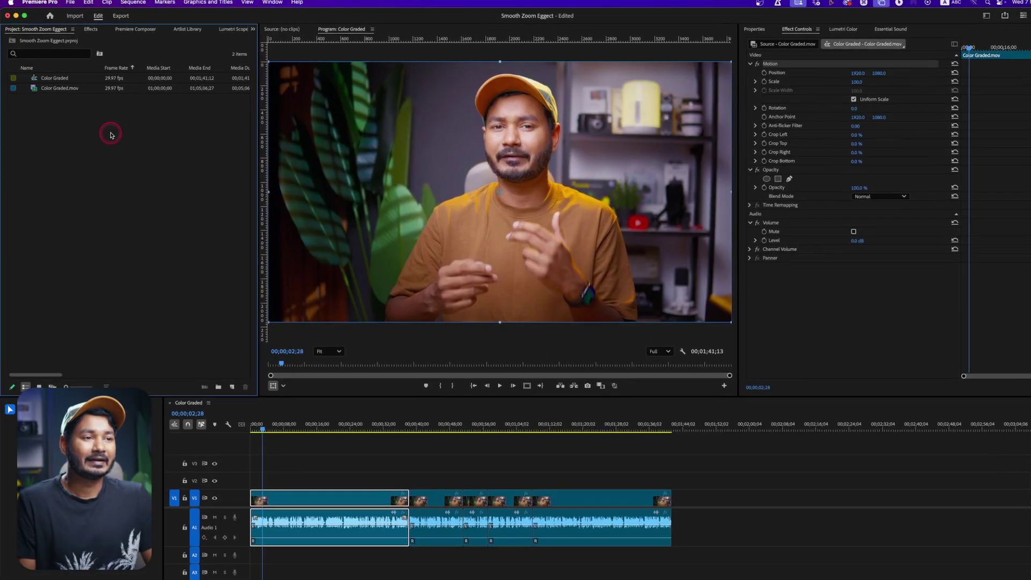
# - Create a new Adjustment Layer from the Project panel with default settings
pyautogui.rightClick(110, 131)
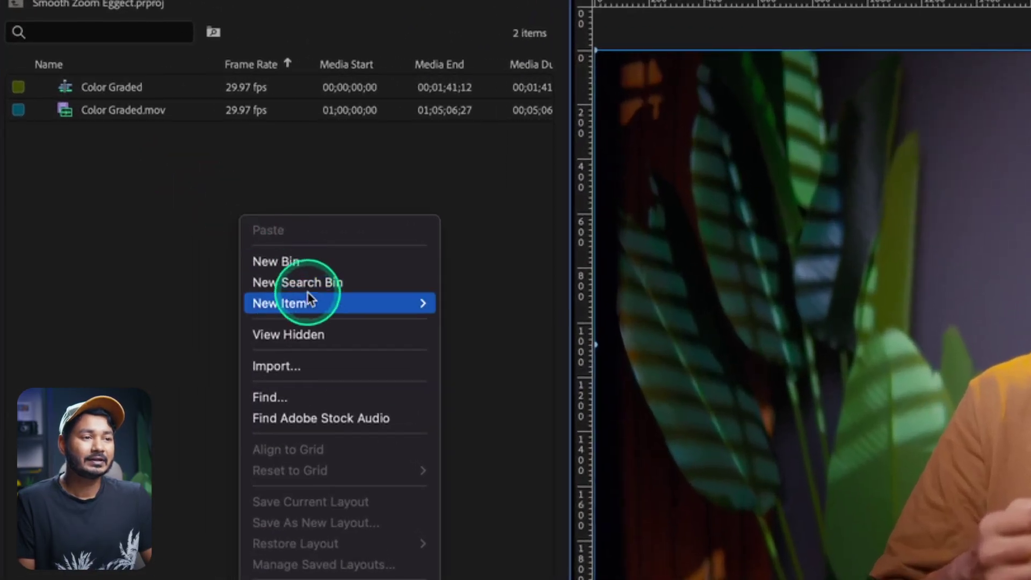
pyautogui.moveTo(137, 166)
pyautogui.click(558, 366)
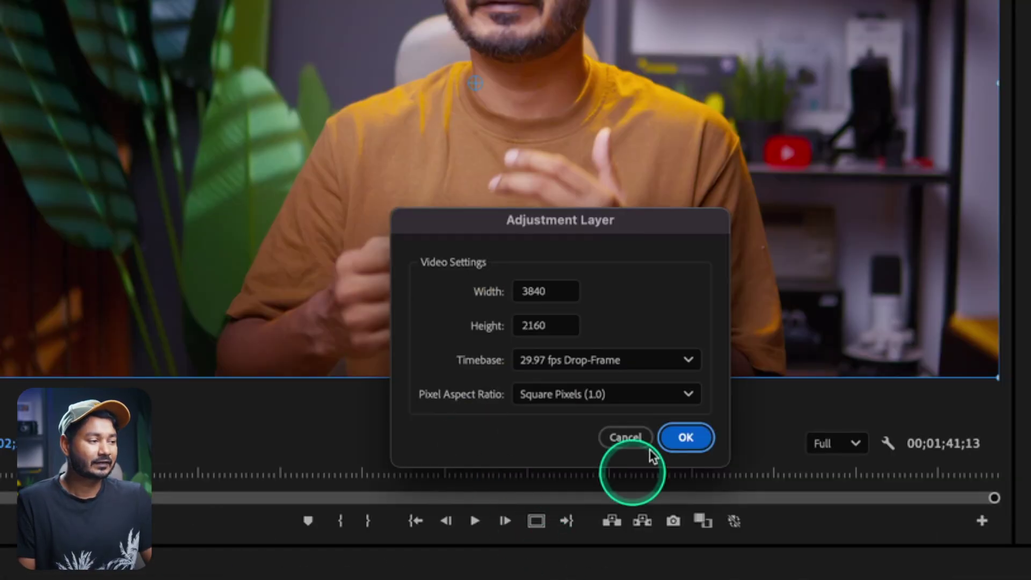
pyautogui.click(685, 437)
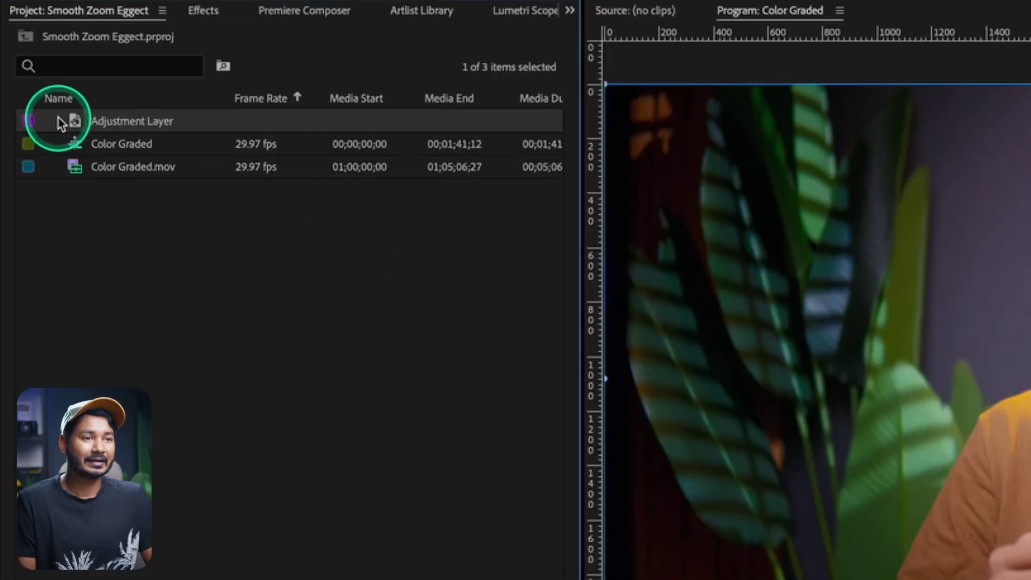
# - Place the adjustment layer on V2 over the opening and trim it shorter
pyautogui.moveTo(77, 123); pyautogui.dragTo(434, 312)
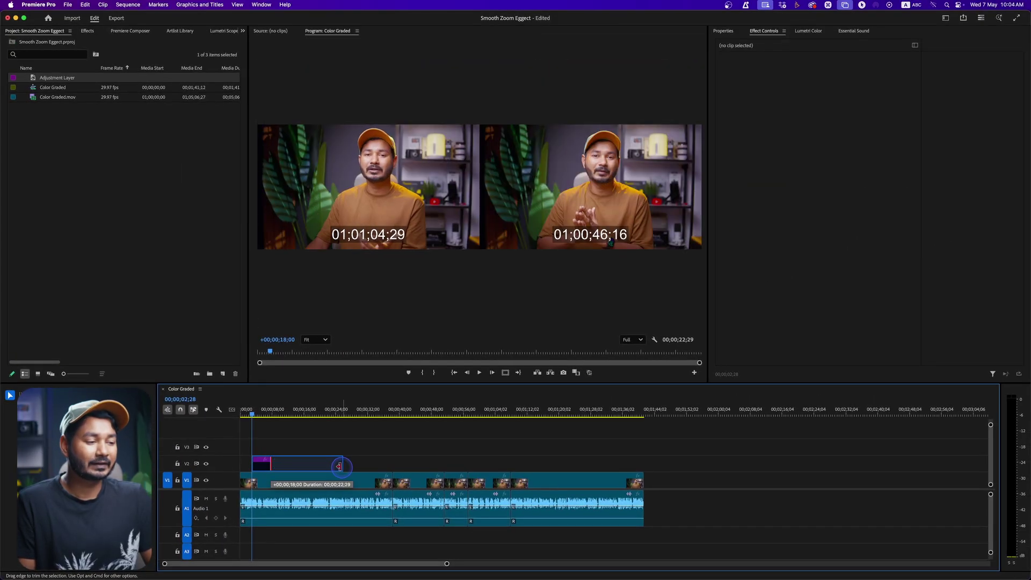
pyautogui.moveTo(339, 466); pyautogui.dragTo(333, 466)
pyautogui.click(312, 467)
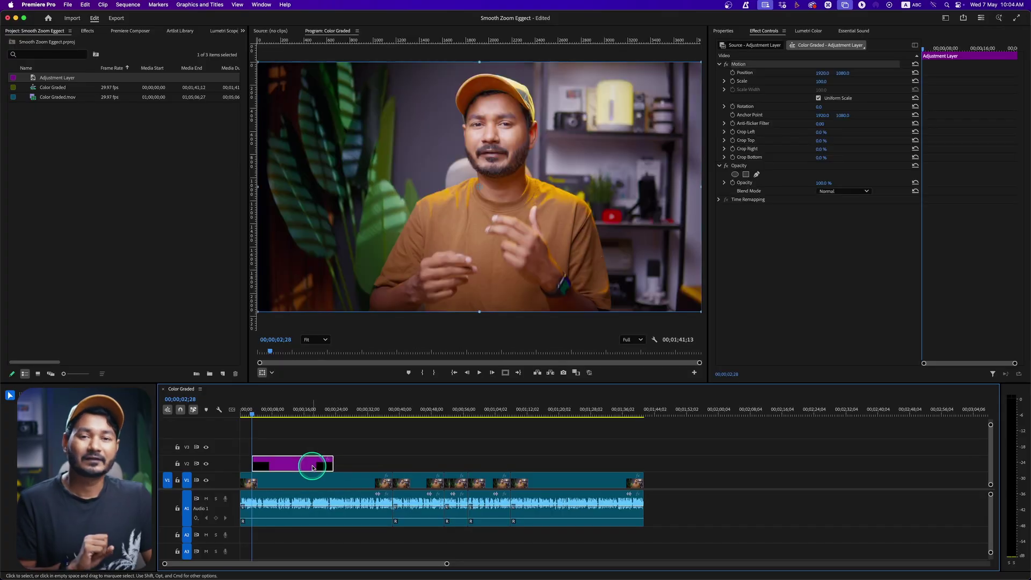
# - Show the Effects panel and search it for 'transfo'
pyautogui.click(96, 35)
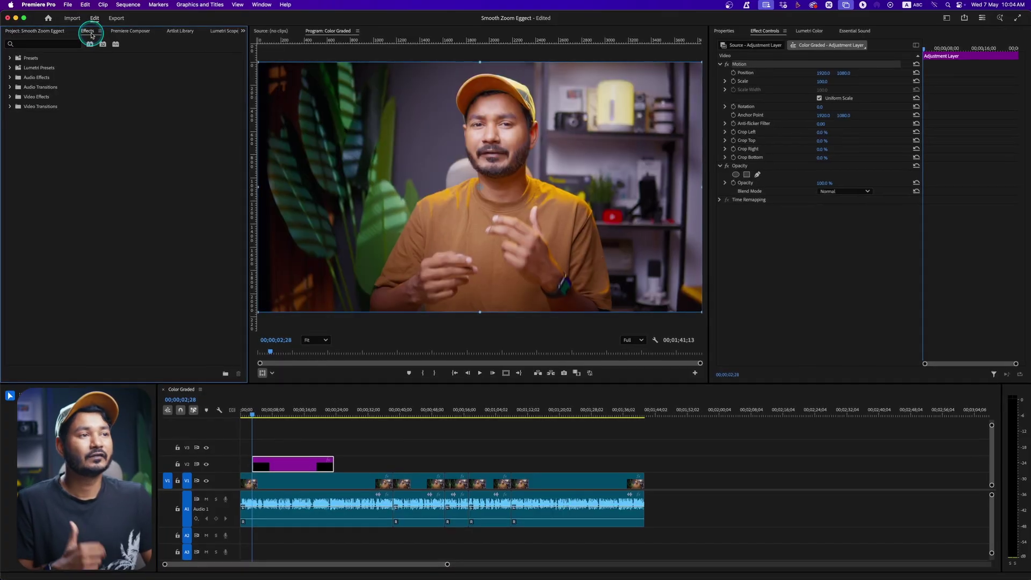
pyautogui.click(262, 4)
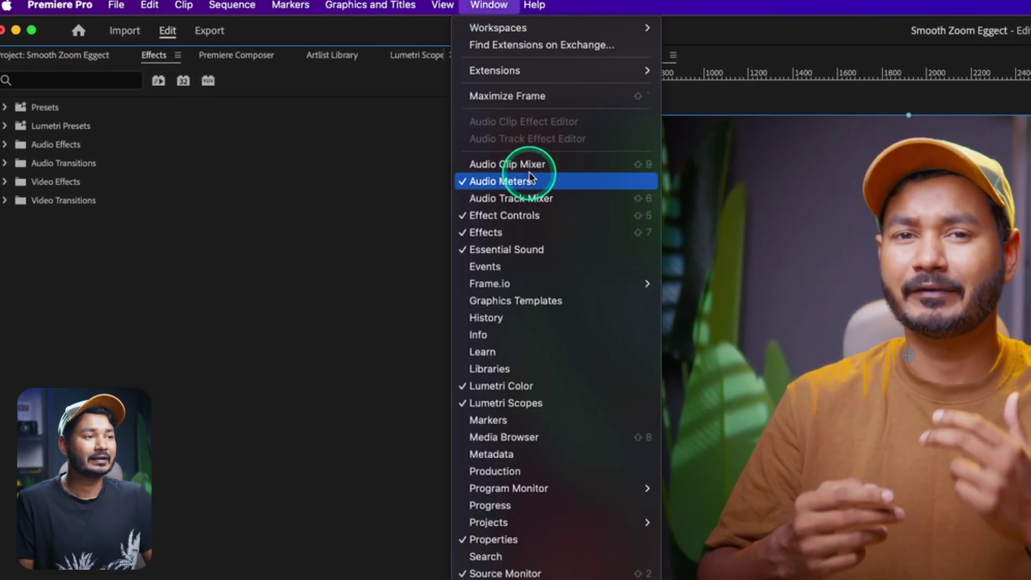
pyautogui.click(525, 232)
pyautogui.click(44, 80)
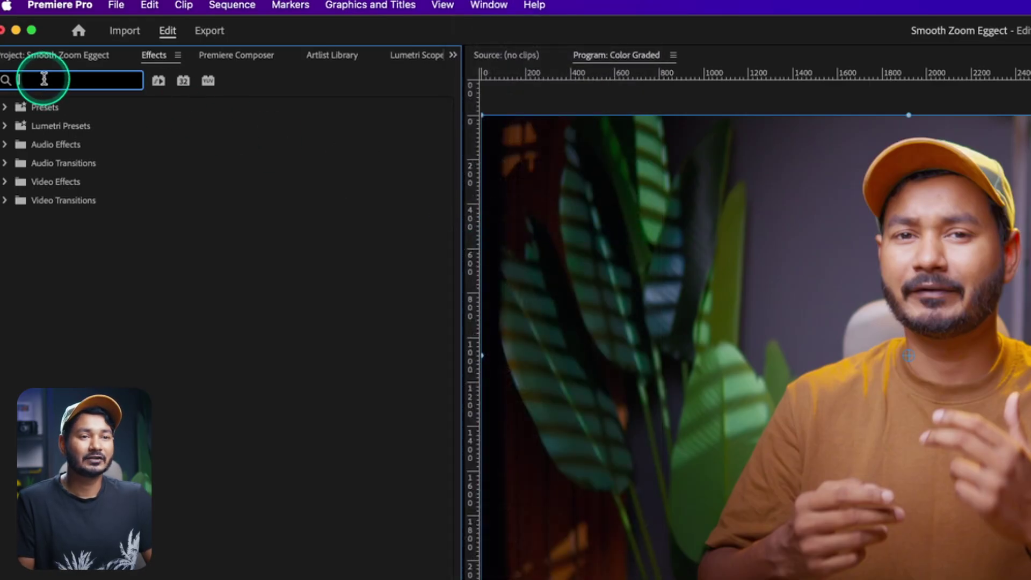
pyautogui.write('transfo')
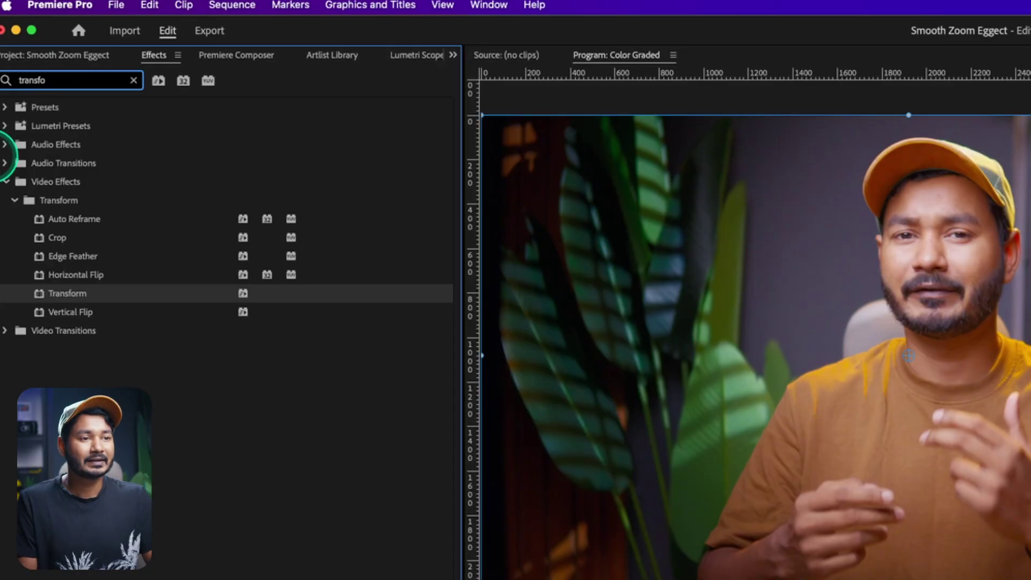
# - Apply Transform to the V2 adjustment layer and set starting Position and Scale keyframes
pyautogui.moveTo(62, 296); pyautogui.dragTo(508, 579)
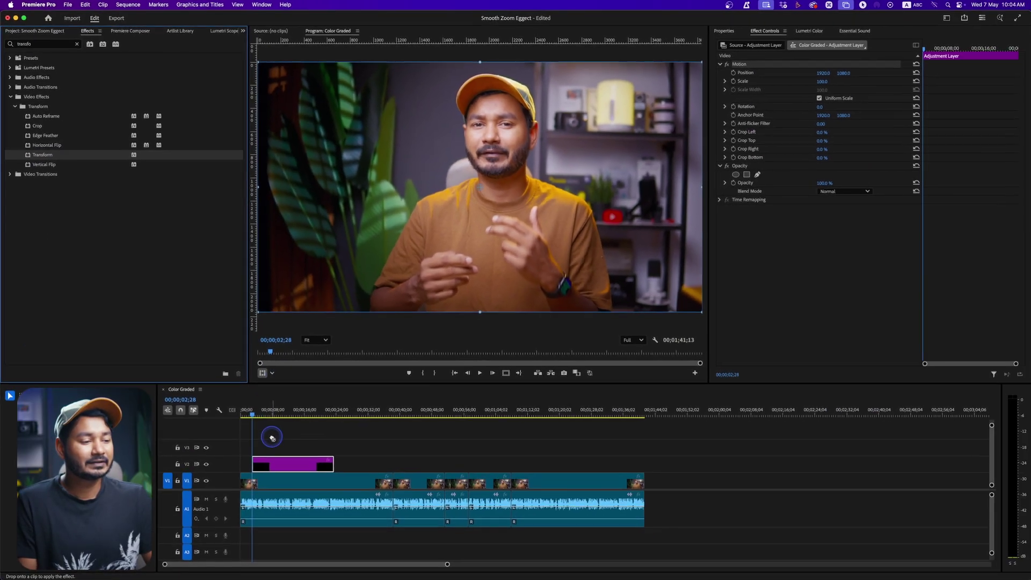
pyautogui.moveTo(273, 437); pyautogui.dragTo(271, 461)
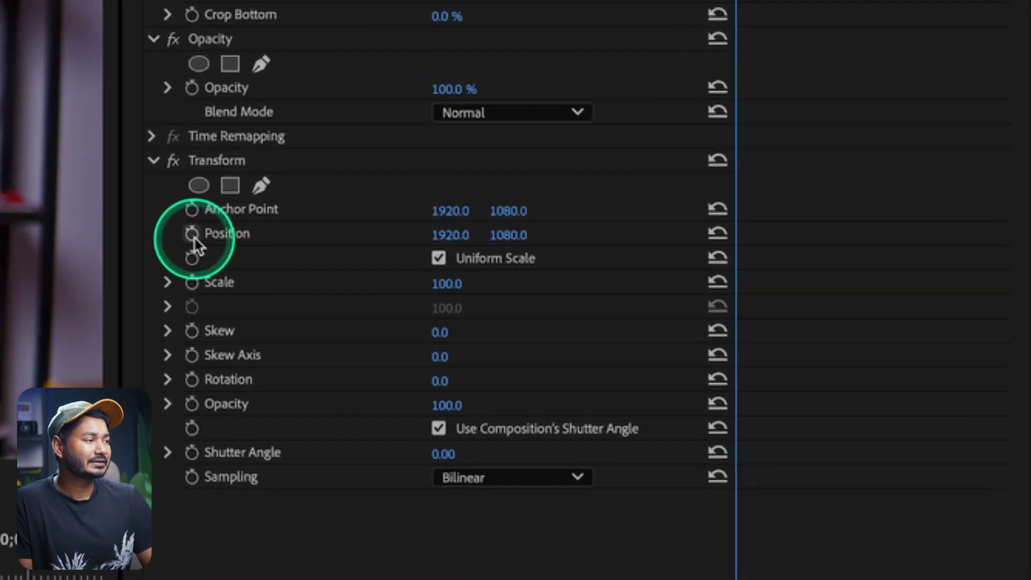
pyautogui.click(100, 234)
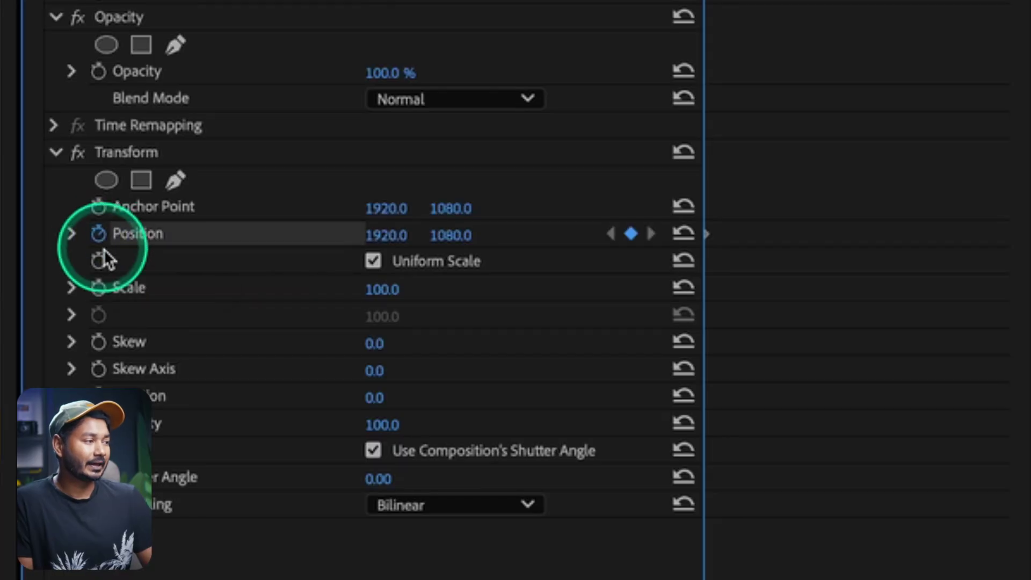
pyautogui.click(99, 289)
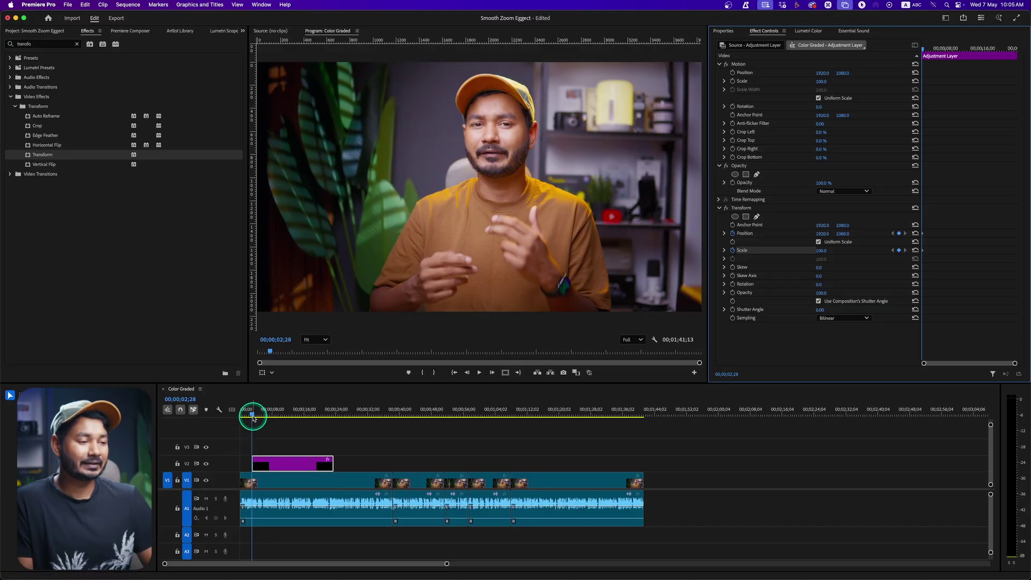
# - At 00;00;05;17, raise Transform Scale to 122 to add the zoom's end keyframes
pyautogui.moveTo(253, 419); pyautogui.dragTo(264, 419)
pyautogui.click(822, 250)
pyautogui.moveTo(892, 296); pyautogui.dragTo(925, 266)
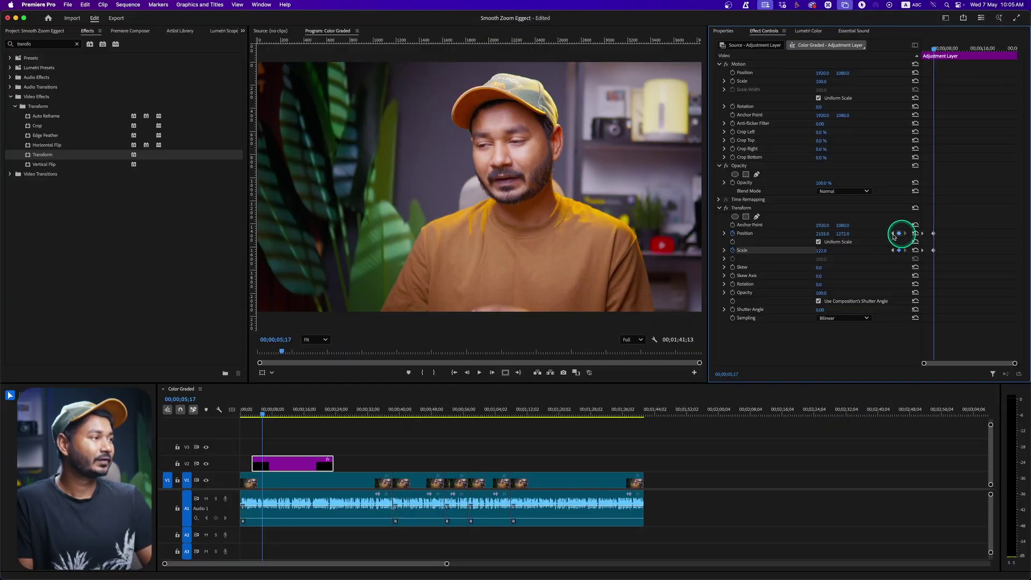
# - Inspect the keyframes in enlarged Effect Controls, then preview the zoom from the start
pyautogui.doubleClick(756, 32)
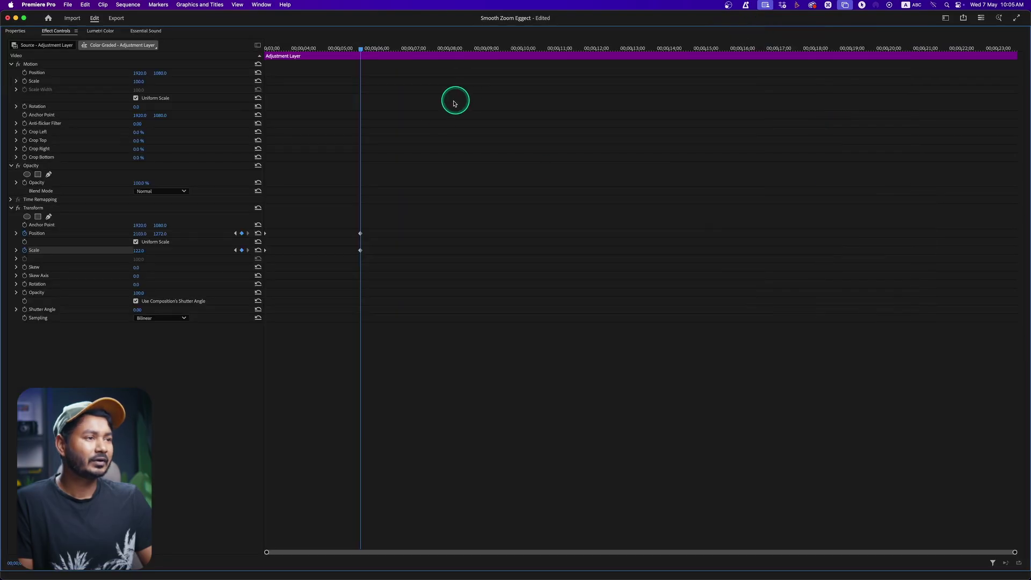
pyautogui.doubleClick(48, 31)
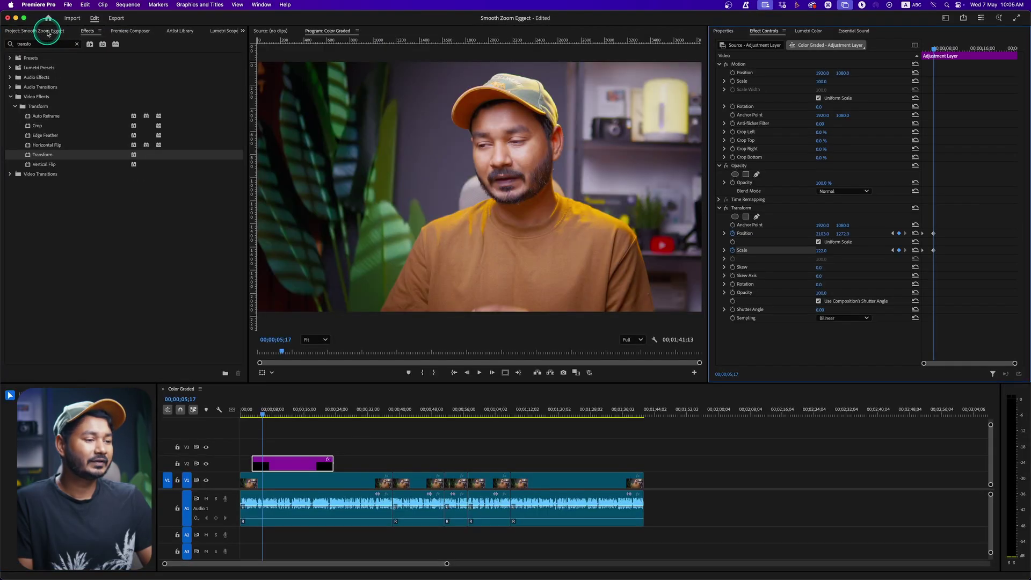
pyautogui.click(253, 414)
pyautogui.press('space')
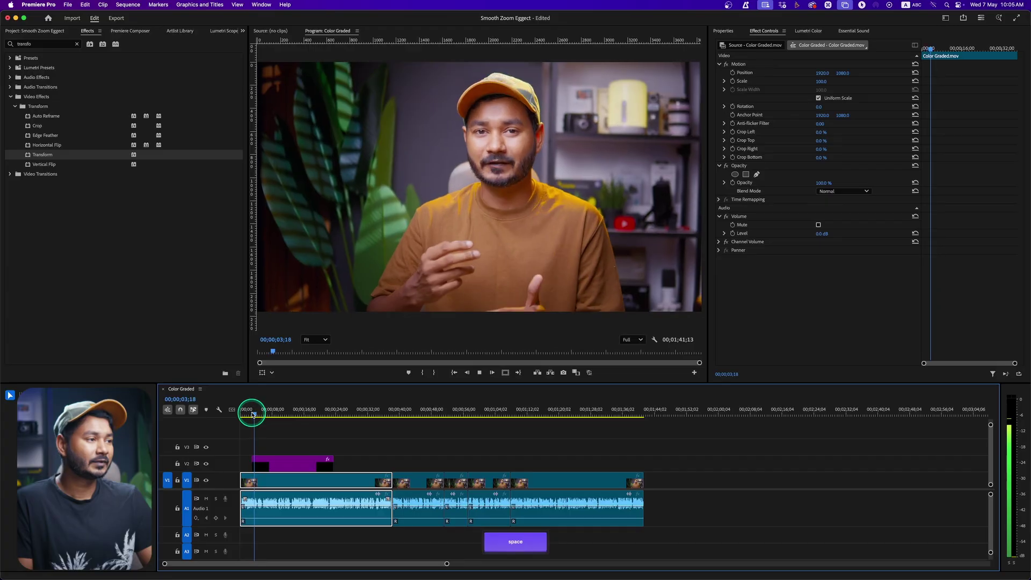
pyautogui.press('space')
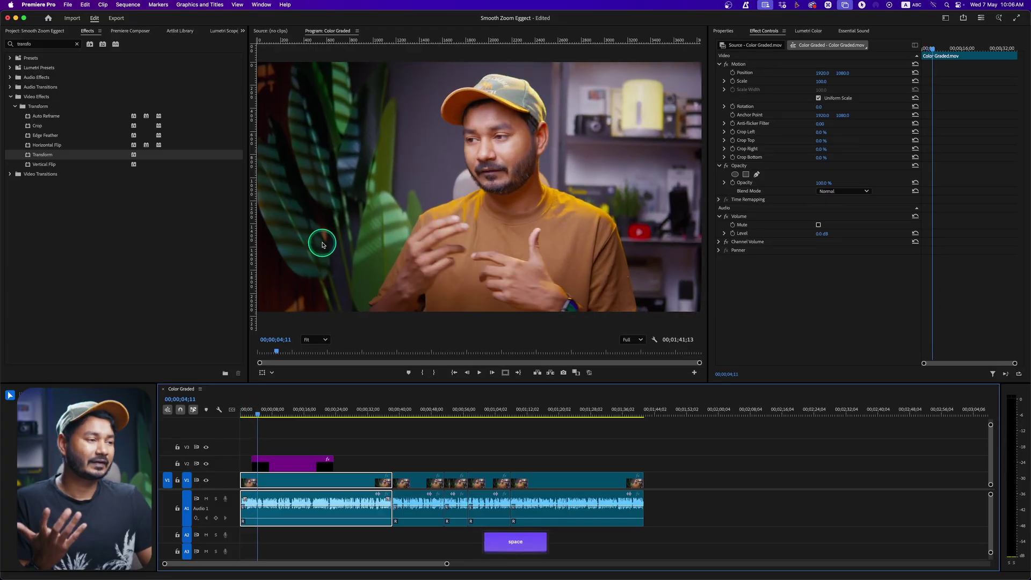
# - Drag the adjustment layer's end keyframes earlier and play back the quicker zoom
pyautogui.click(312, 463)
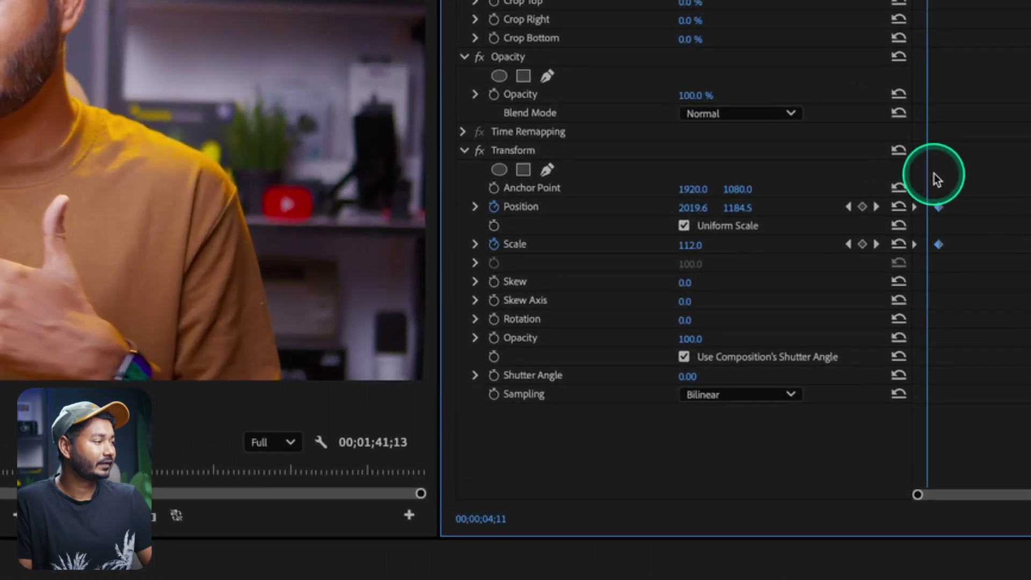
pyautogui.moveTo(939, 207); pyautogui.dragTo(933, 209)
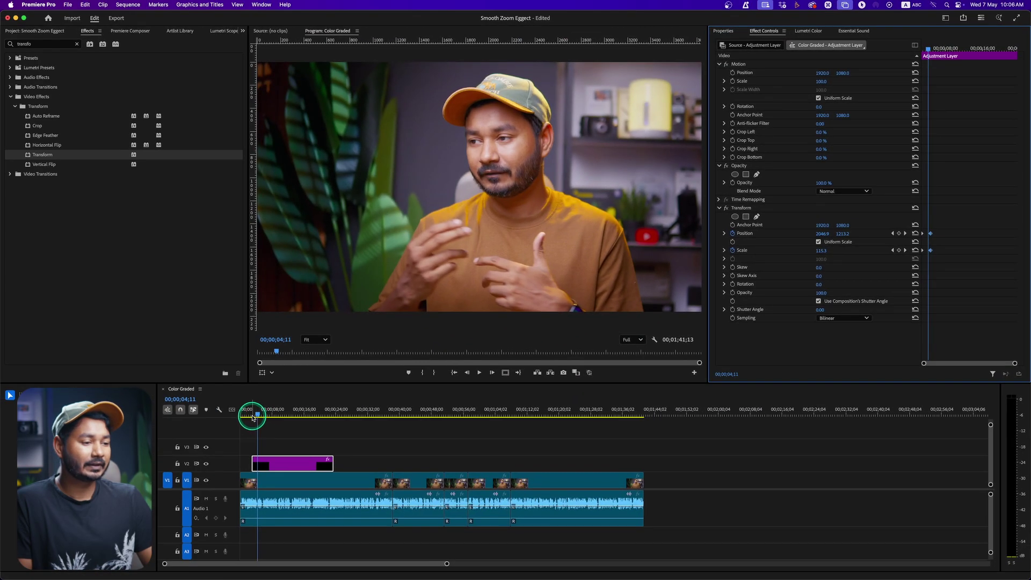
pyautogui.click(251, 415)
pyautogui.press('space')
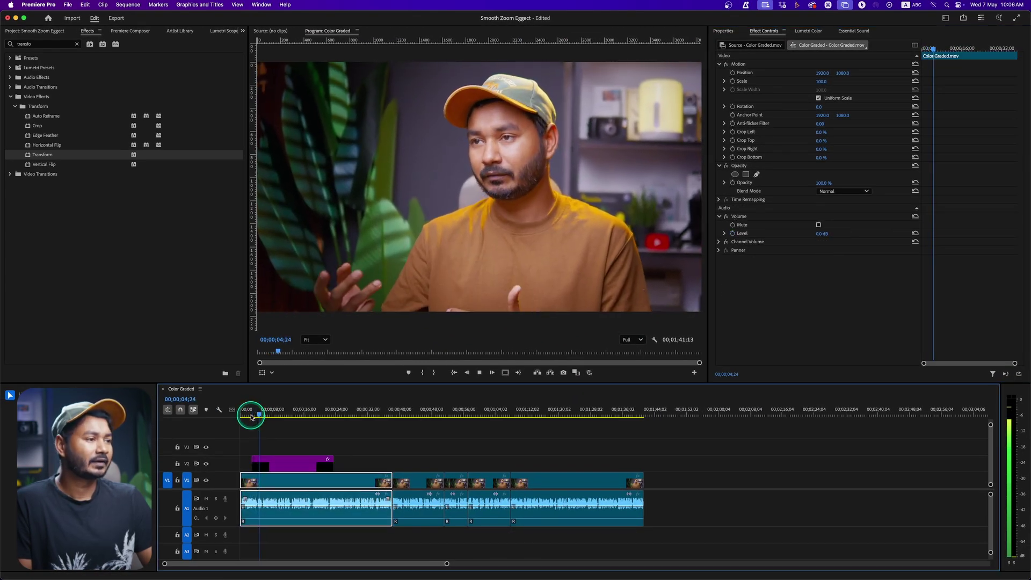
pyautogui.press('space')
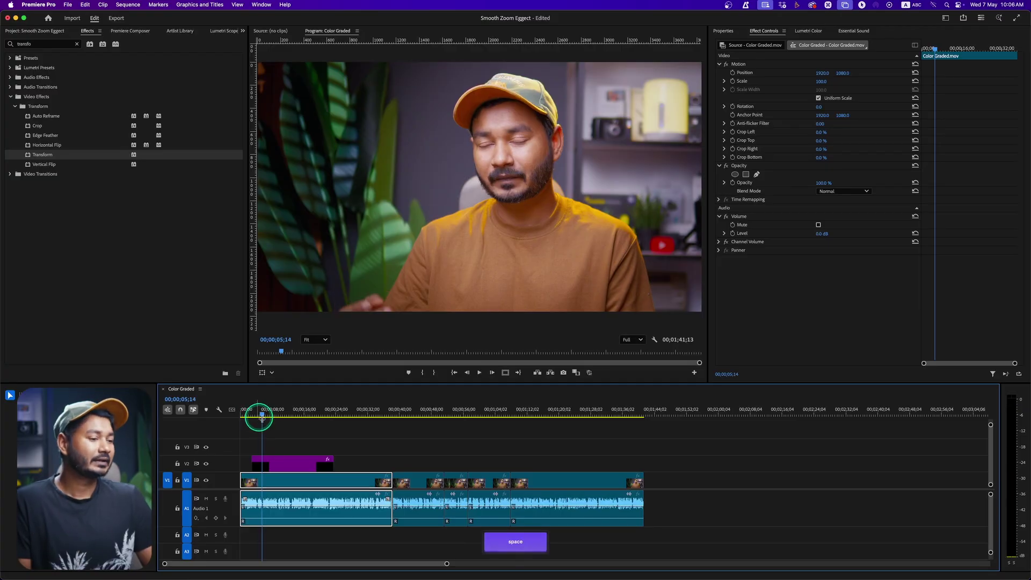
# - Apply Ease In temporal interpolation to the selected Position and Scale keyframes
pyautogui.click(285, 468)
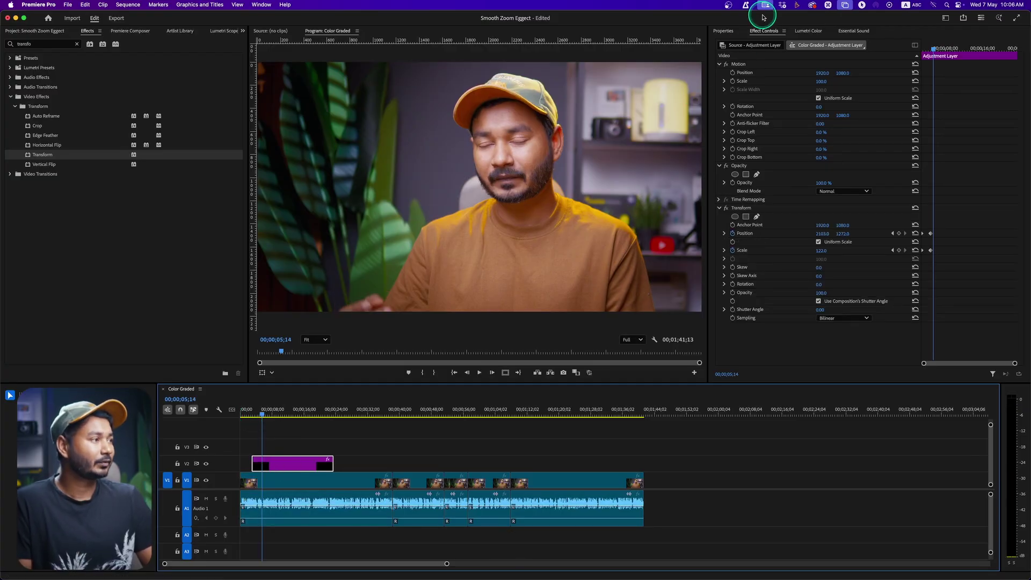
pyautogui.click(763, 32)
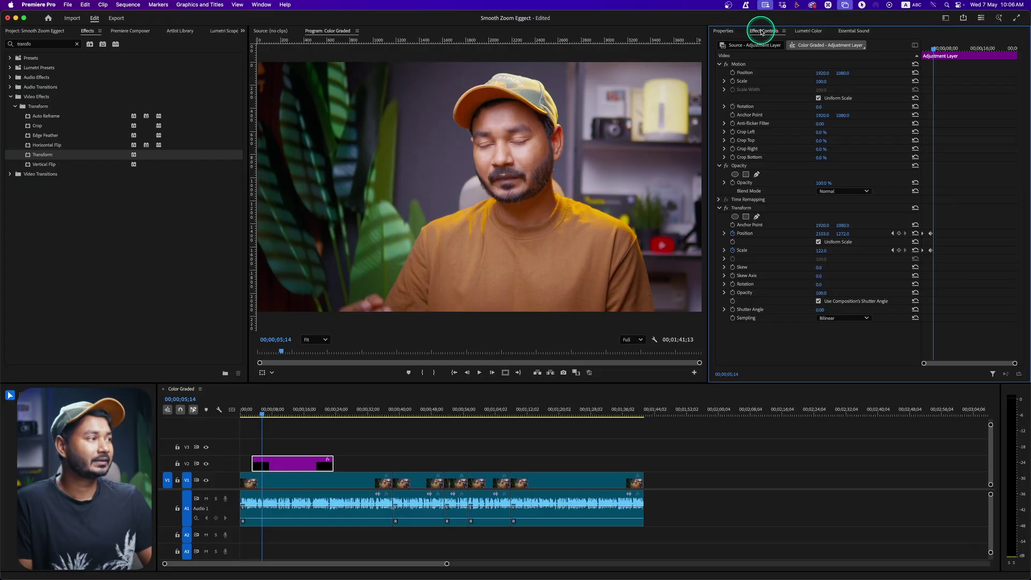
pyautogui.click(762, 32)
pyautogui.moveTo(364, 299); pyautogui.dragTo(337, 209)
pyautogui.moveTo(710, 129); pyautogui.dragTo(710, 130)
pyautogui.click(730, 179)
pyautogui.rightClick(730, 175)
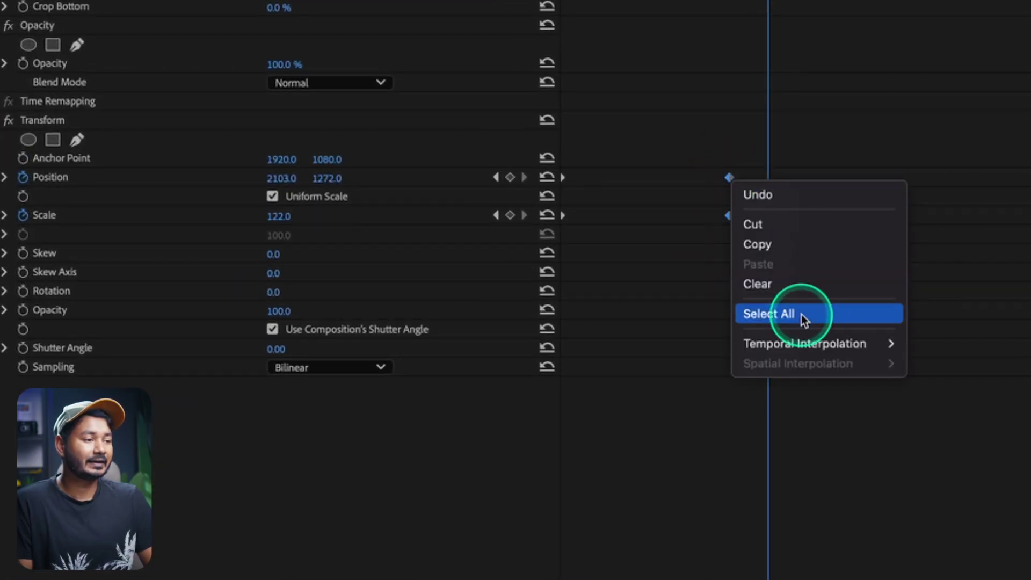
pyautogui.moveTo(804, 344)
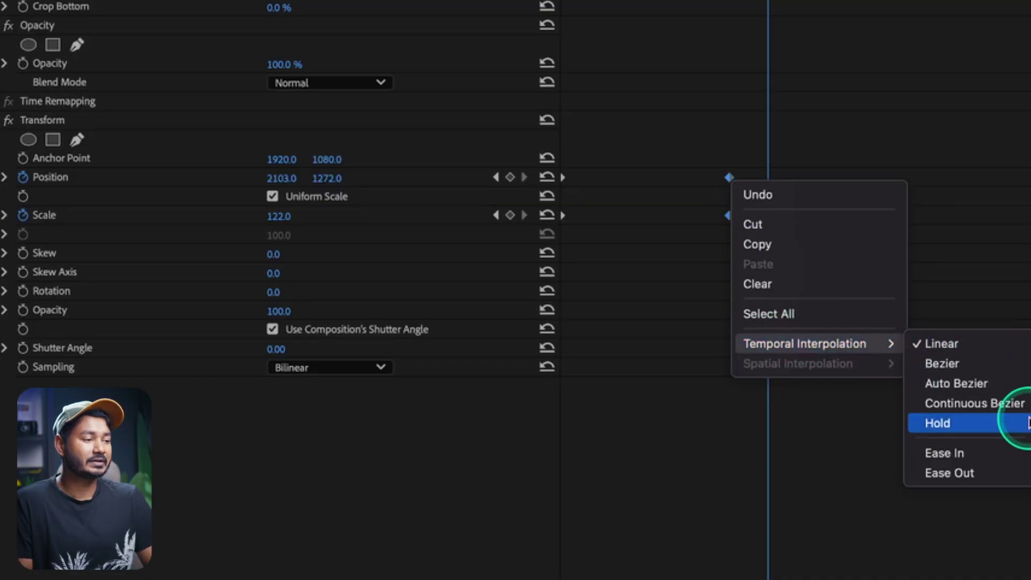
pyautogui.click(1015, 456)
# - Apply Ease Out to the starting Position and Scale keyframes
pyautogui.moveTo(614, 319); pyautogui.dragTo(507, 69)
pyautogui.click(565, 177)
pyautogui.rightClick(567, 179)
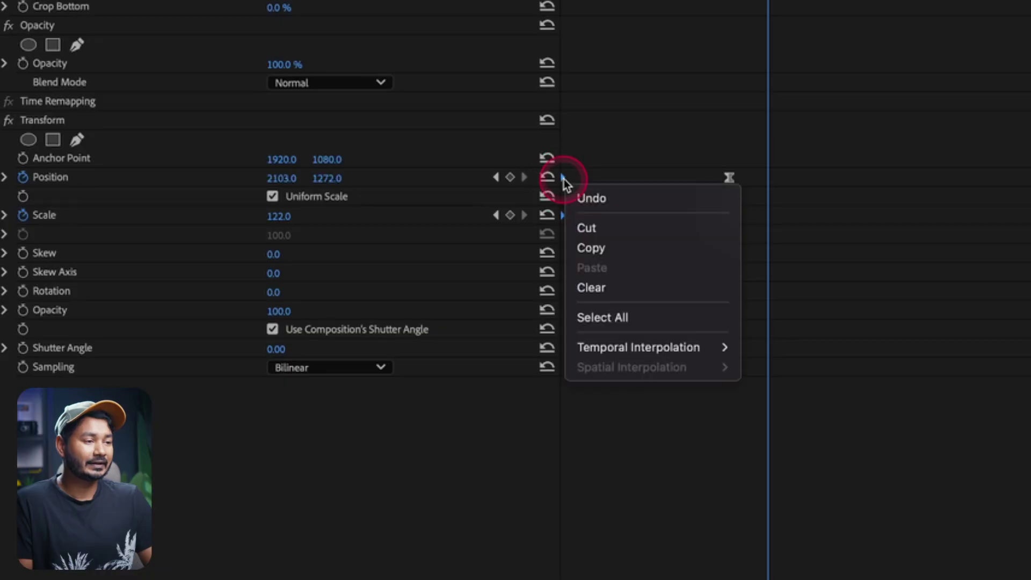
pyautogui.moveTo(648, 354)
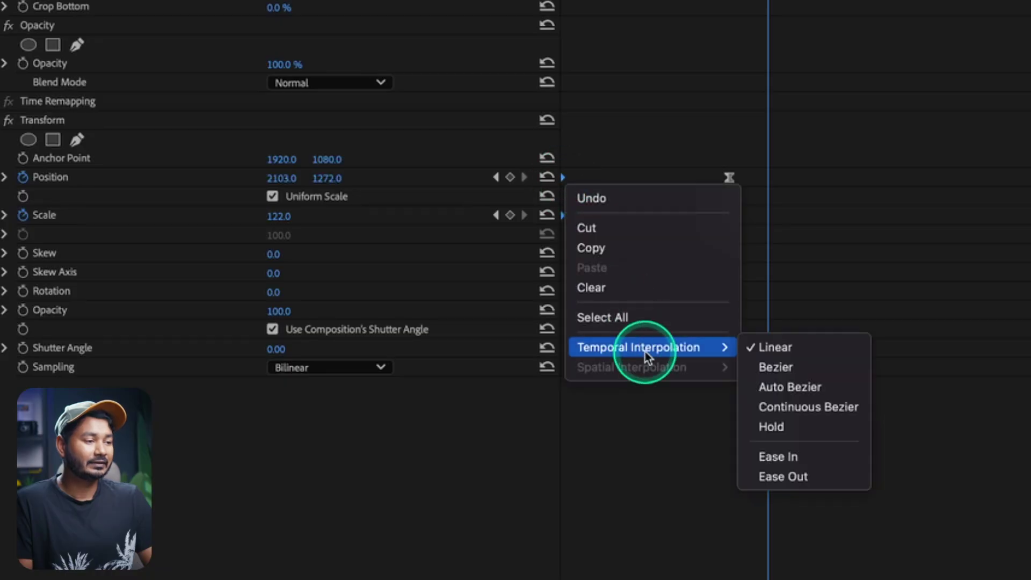
pyautogui.click(815, 476)
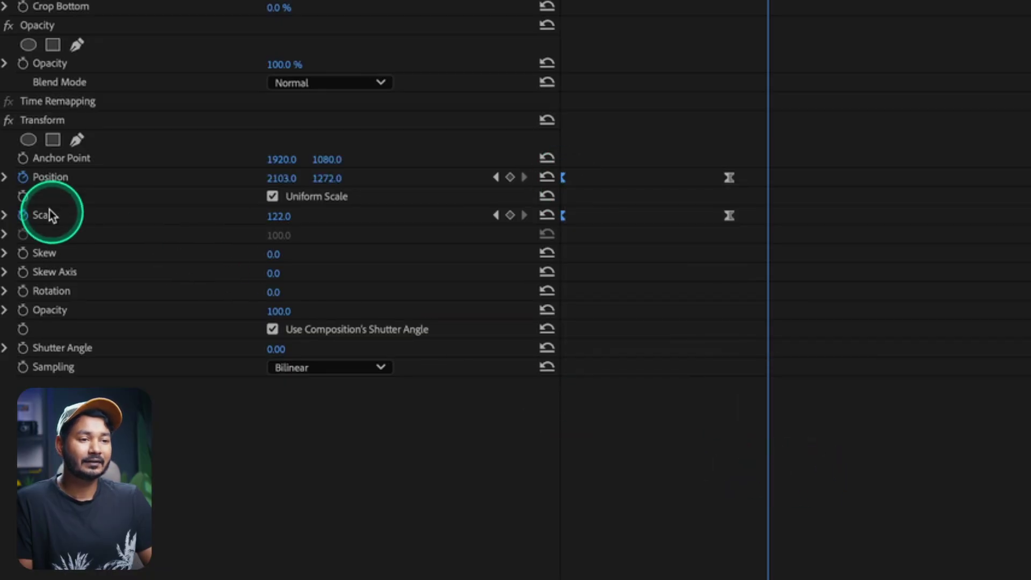
# - Expand the Position and Scale graphs and pull the ending keyframes slightly earlier
pyautogui.click(4, 178)
pyautogui.moveTo(601, 302); pyautogui.dragTo(522, 66)
pyautogui.moveTo(730, 381); pyautogui.dragTo(698, 32)
pyautogui.moveTo(729, 178); pyautogui.dragTo(697, 178)
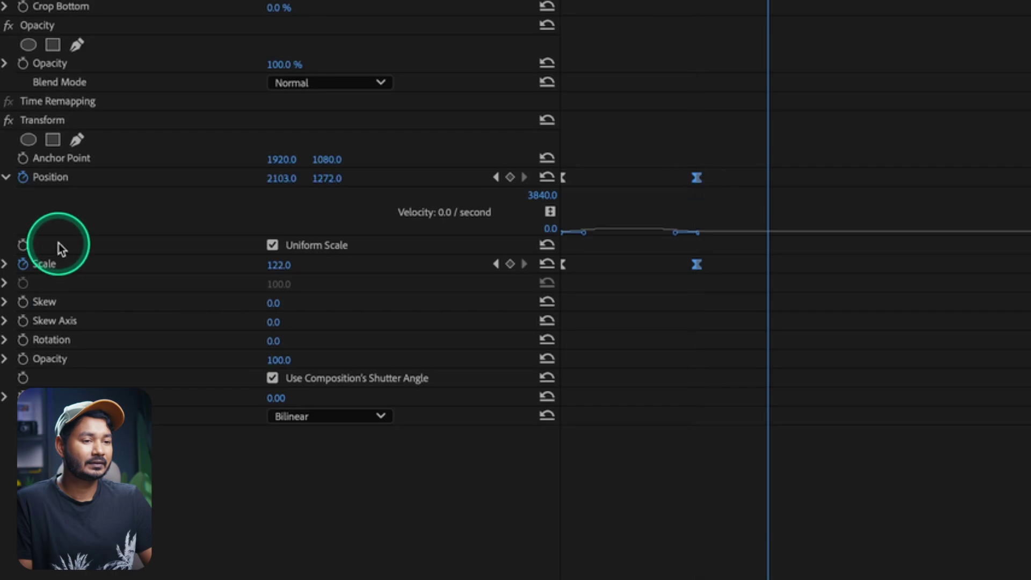
pyautogui.click(4, 265)
pyautogui.moveTo(713, 457); pyautogui.dragTo(668, 100)
# - Drag the ending Position and Scale velocity handles to steepen the eased curves
pyautogui.click(545, 10)
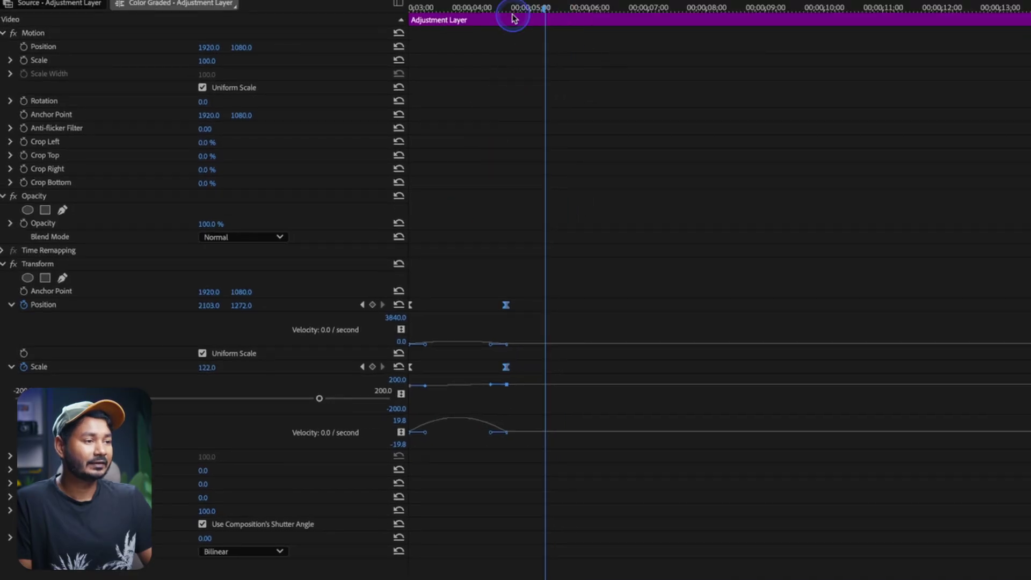
pyautogui.moveTo(514, 18); pyautogui.dragTo(473, 159)
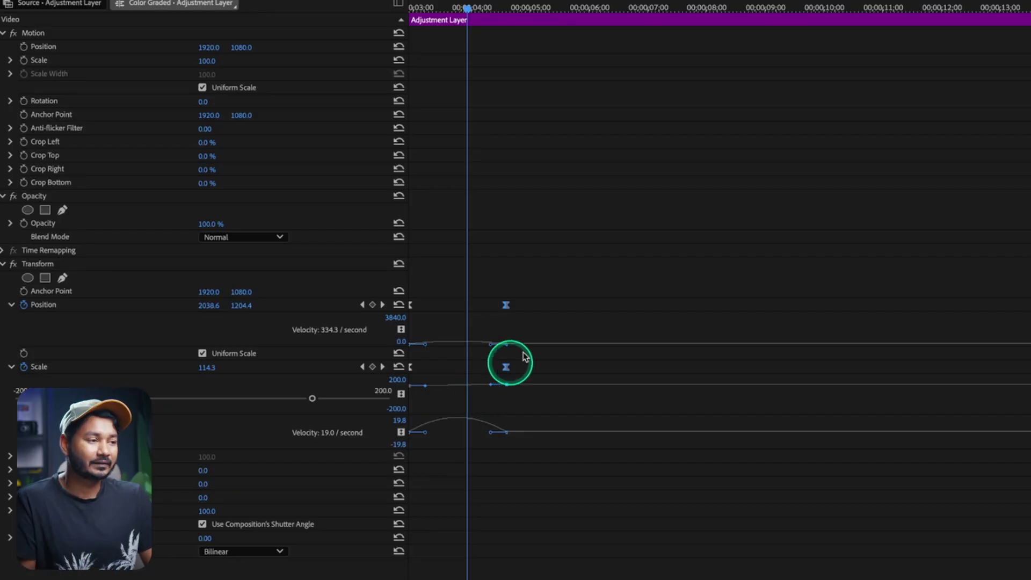
pyautogui.click(505, 303)
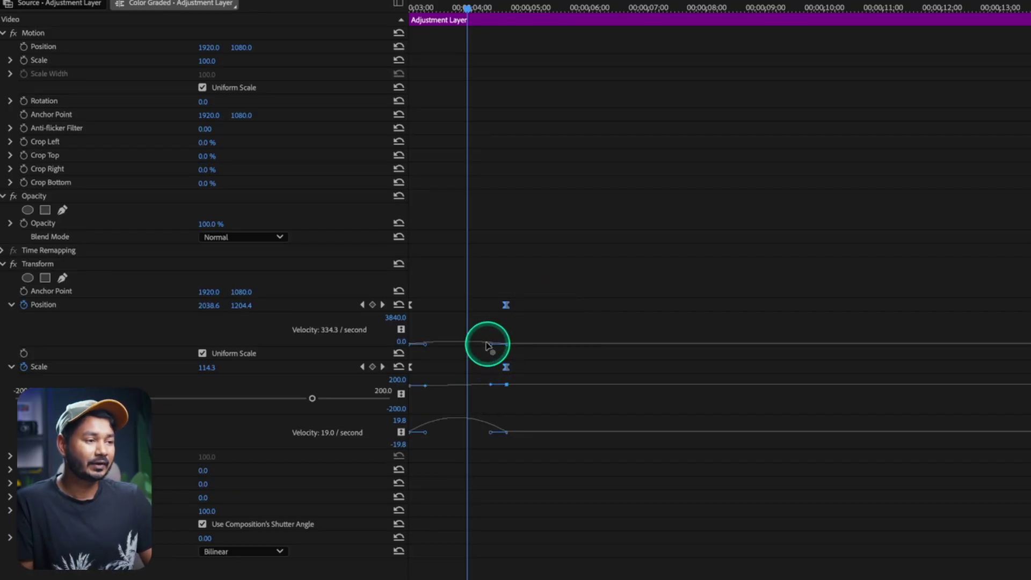
pyautogui.moveTo(488, 346); pyautogui.dragTo(490, 348)
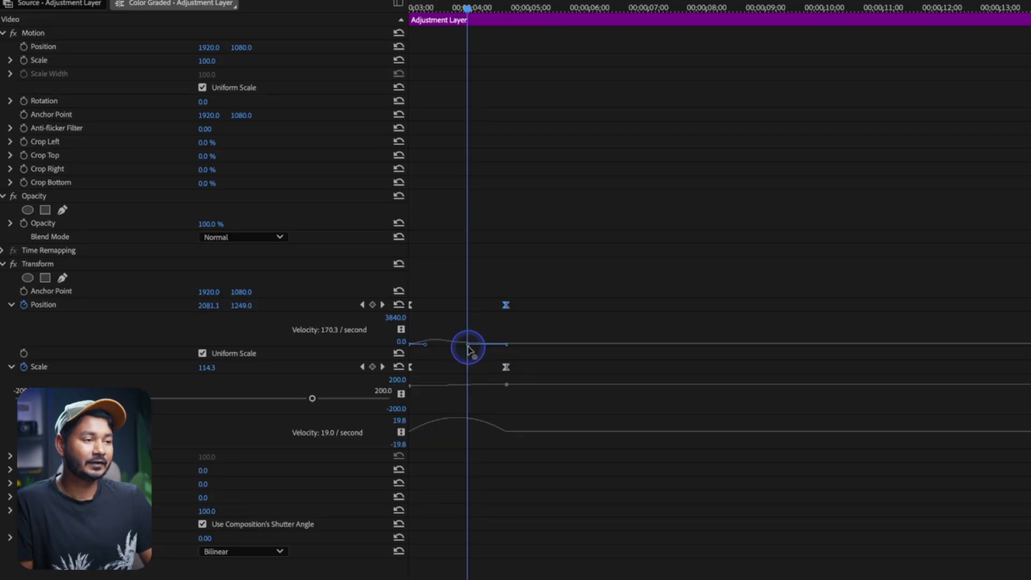
pyautogui.click(506, 370)
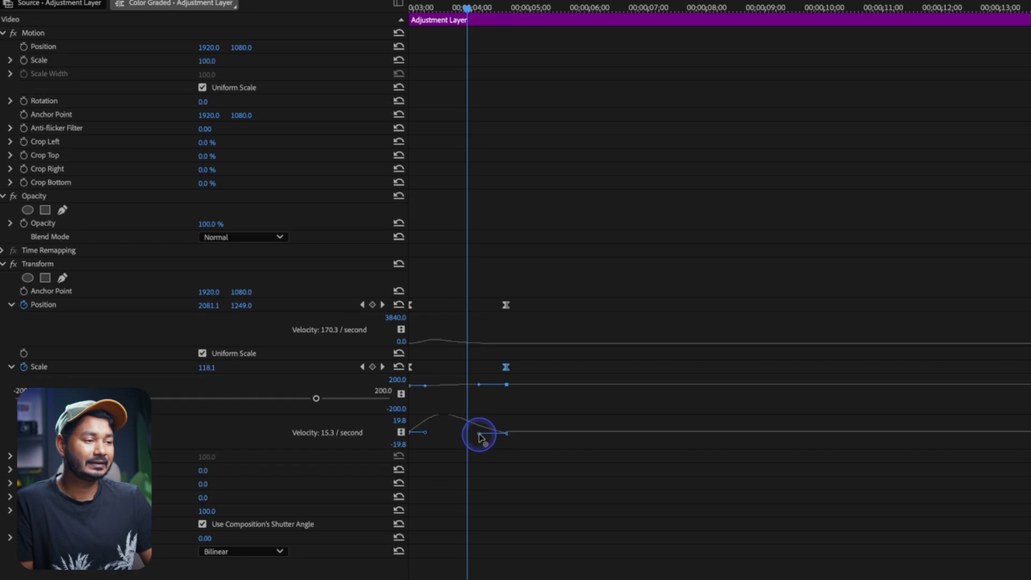
pyautogui.moveTo(473, 434); pyautogui.dragTo(486, 435)
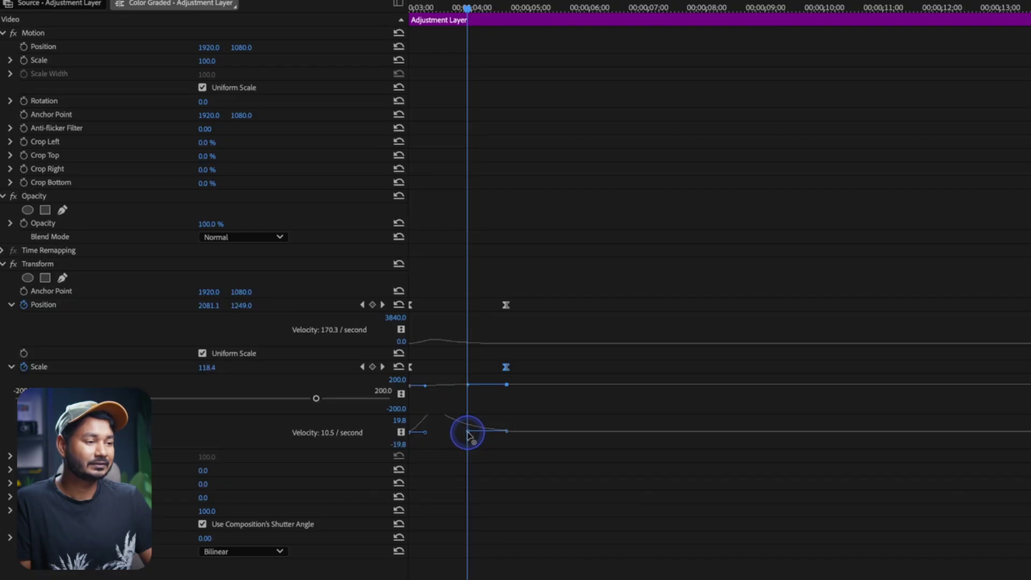
pyautogui.moveTo(468, 434); pyautogui.dragTo(488, 445)
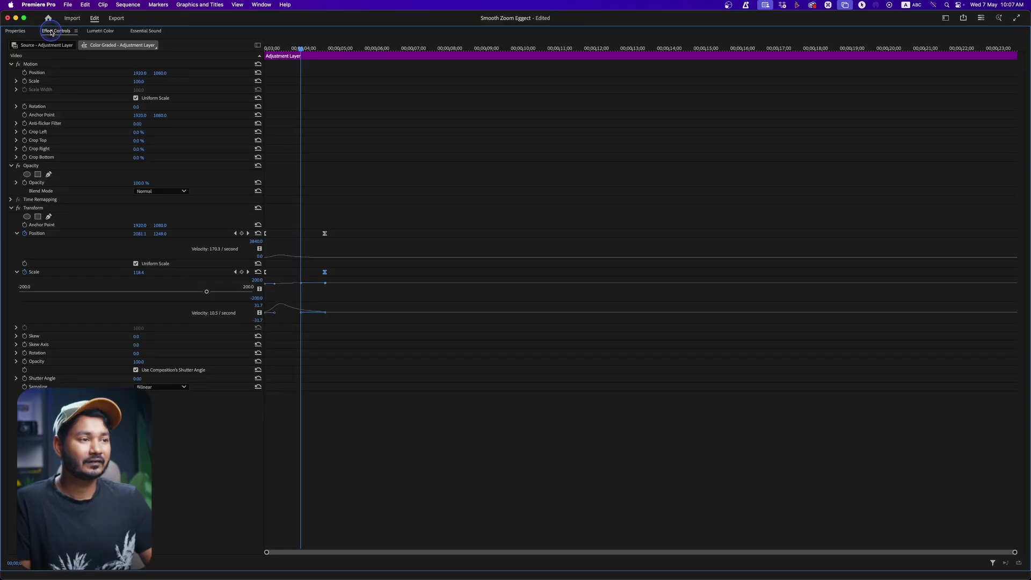
# - Restore the normal workspace and play the sequence to review the zoom
pyautogui.doubleClick(52, 32)
pyautogui.moveTo(254, 413); pyautogui.dragTo(247, 414)
pyautogui.press('space')
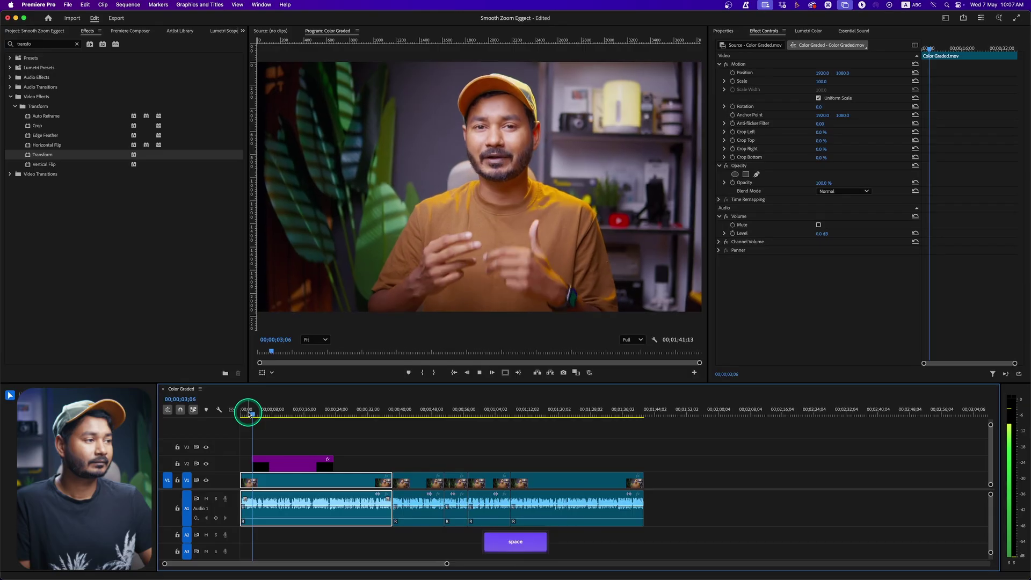
pyautogui.press('space')
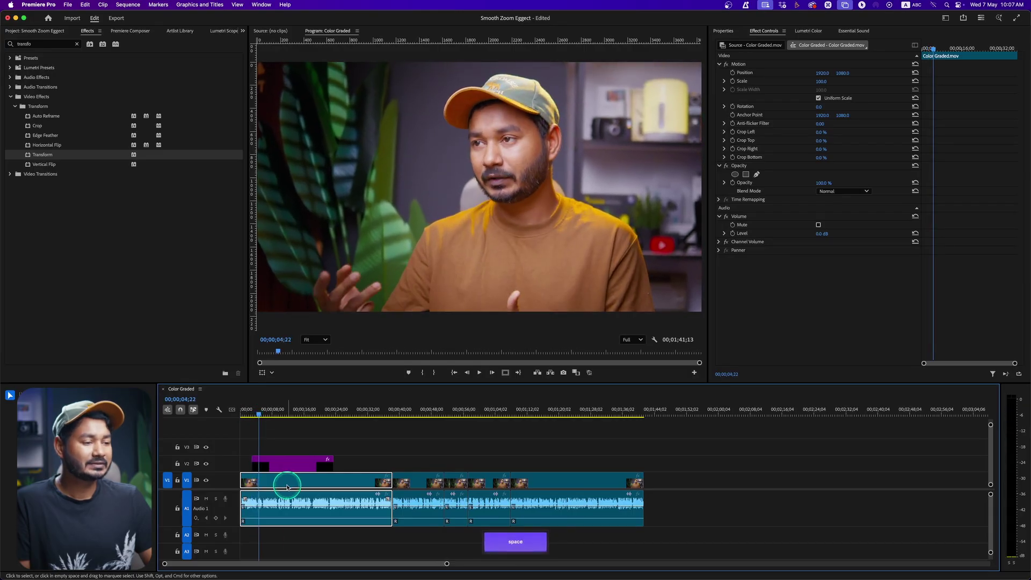
# - Shift the ending Position and Scale keyframes slightly earlier, then replay the edit
pyautogui.click(295, 467)
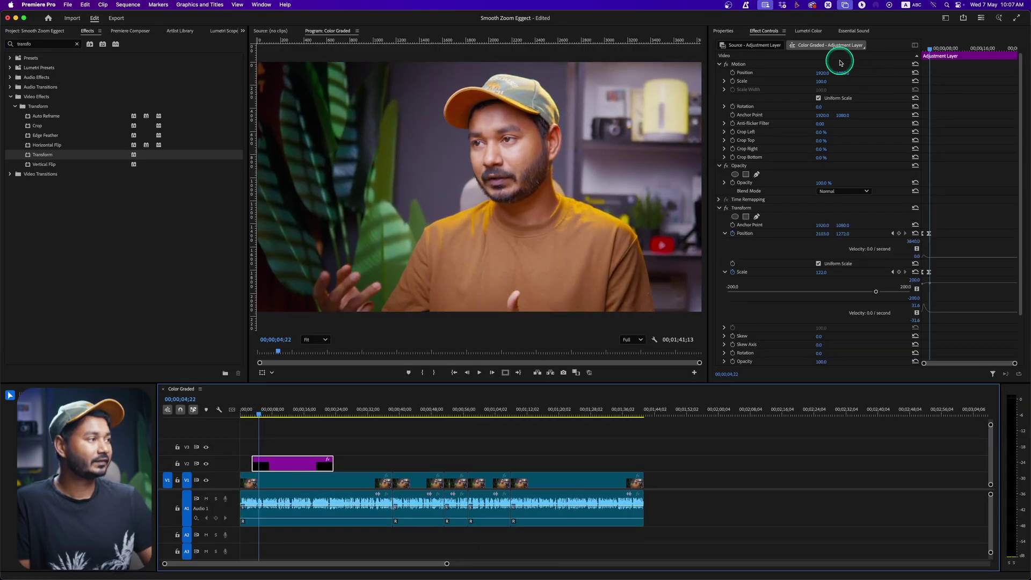
pyautogui.click(765, 32)
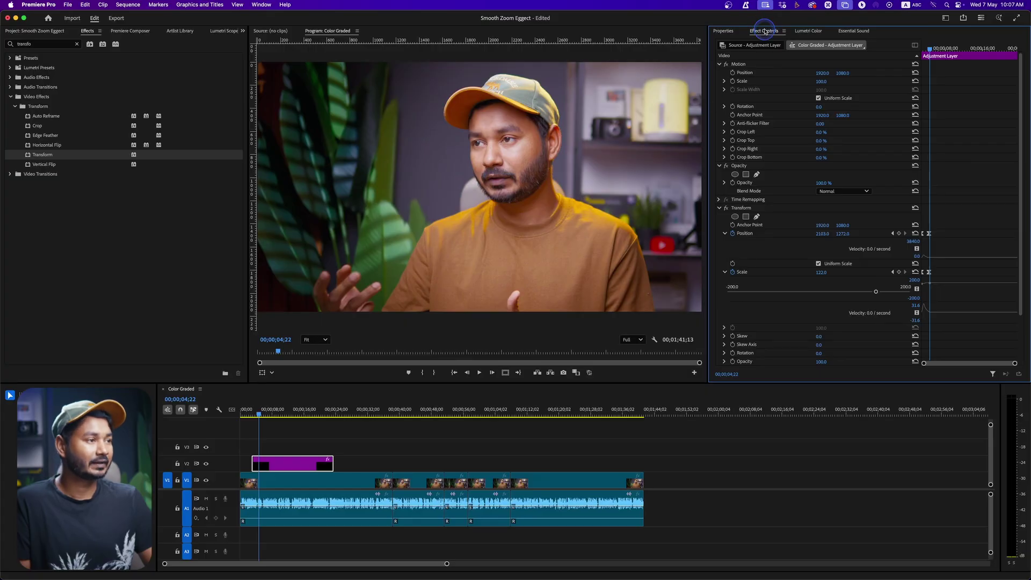
pyautogui.doubleClick(765, 30)
pyautogui.moveTo(390, 370); pyautogui.dragTo(322, 227)
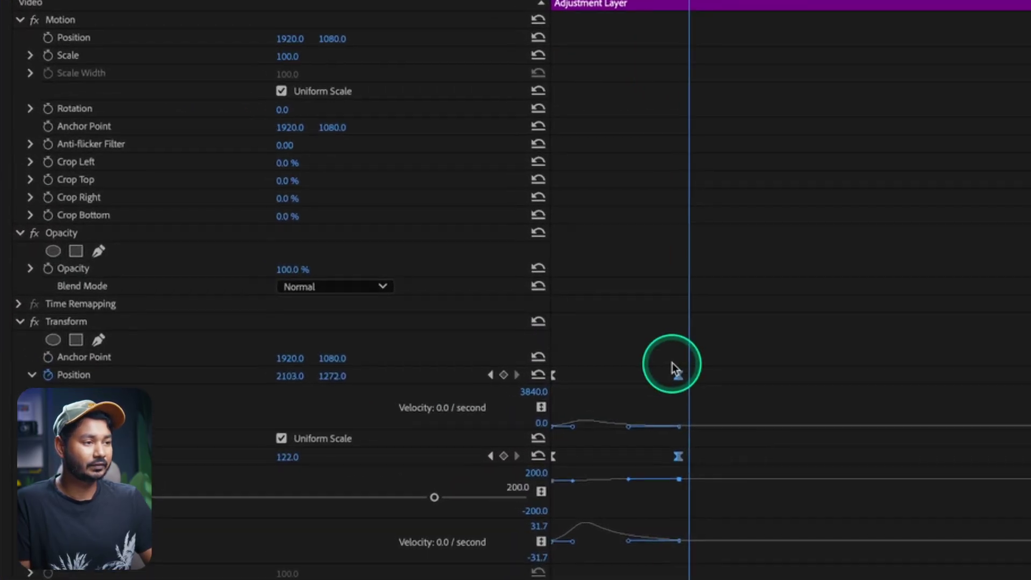
pyautogui.moveTo(676, 378); pyautogui.dragTo(664, 377)
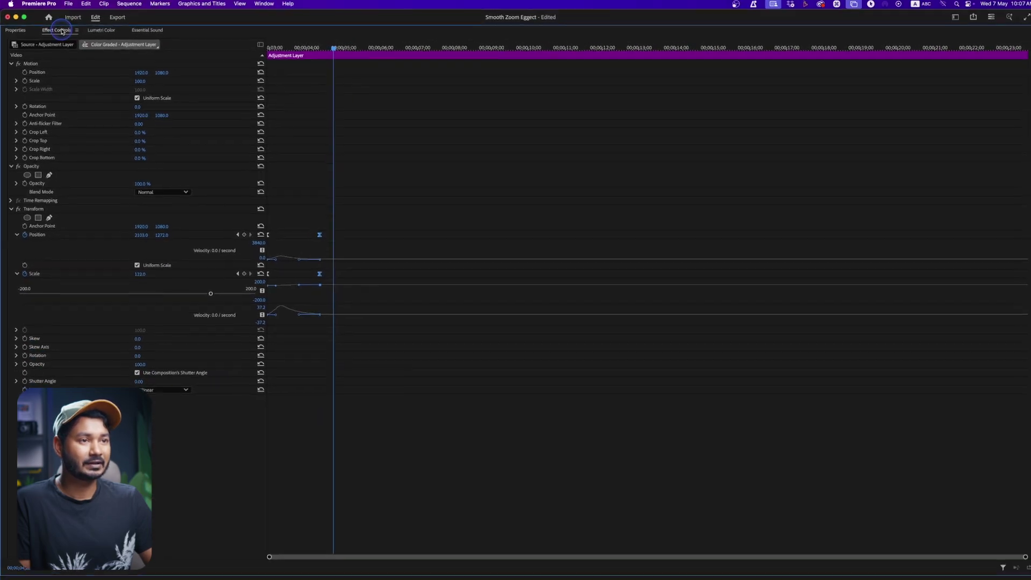
pyautogui.doubleClick(62, 30)
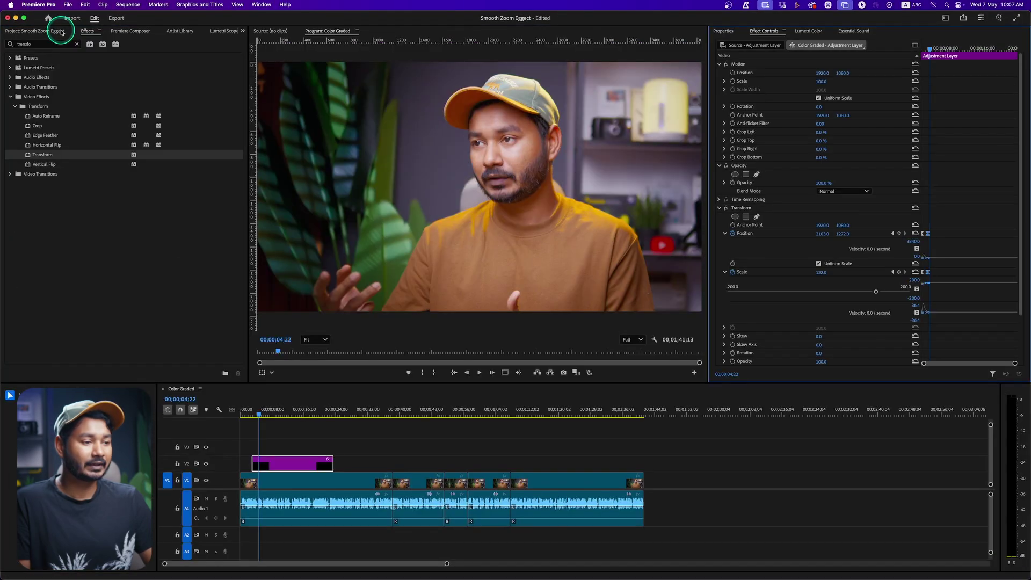
pyautogui.click(249, 417)
pyautogui.press('space')
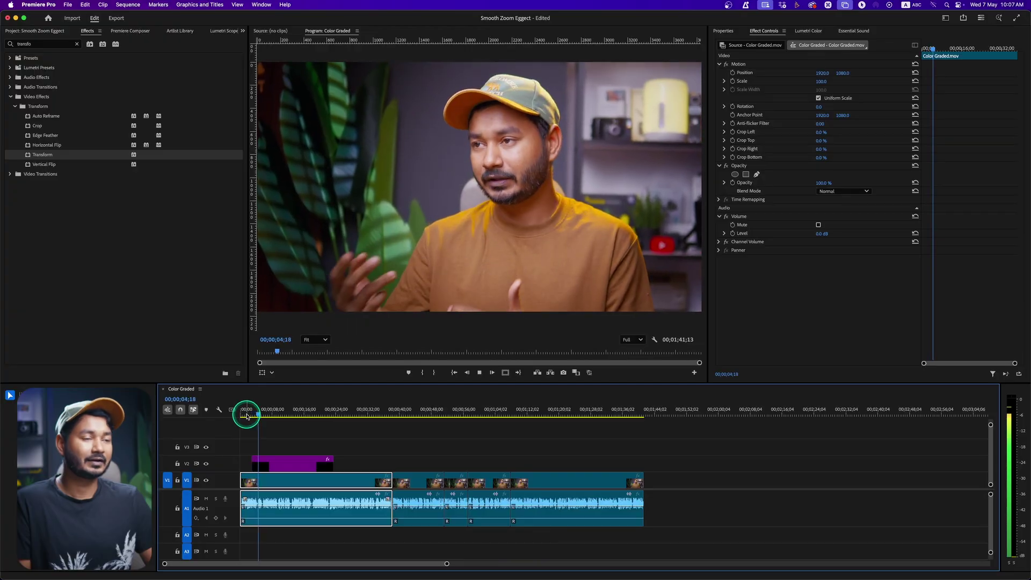
# - Turn off the composition shutter angle on Transform and enter a custom Shutter Angle
pyautogui.press('space')
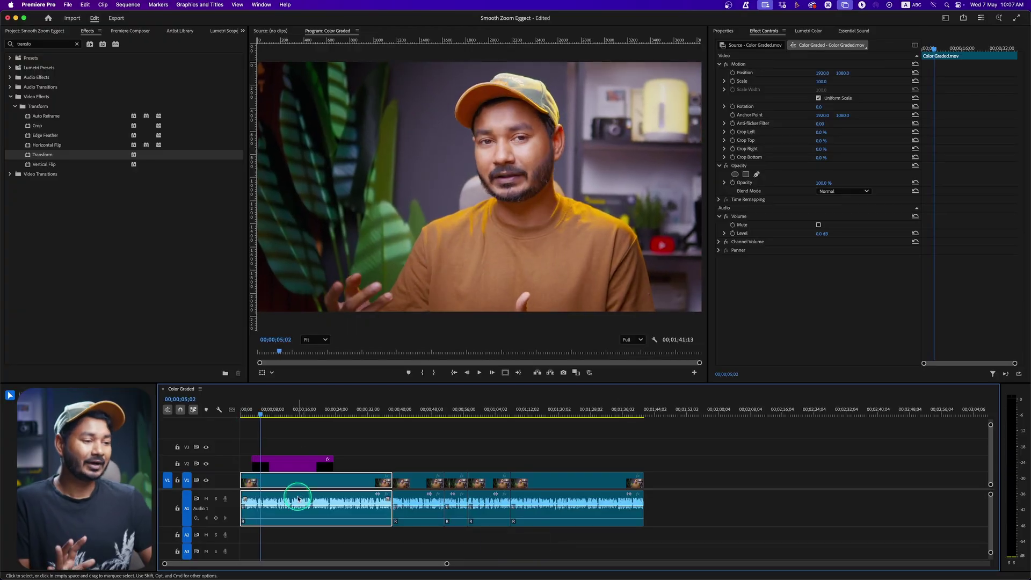
pyautogui.click(299, 468)
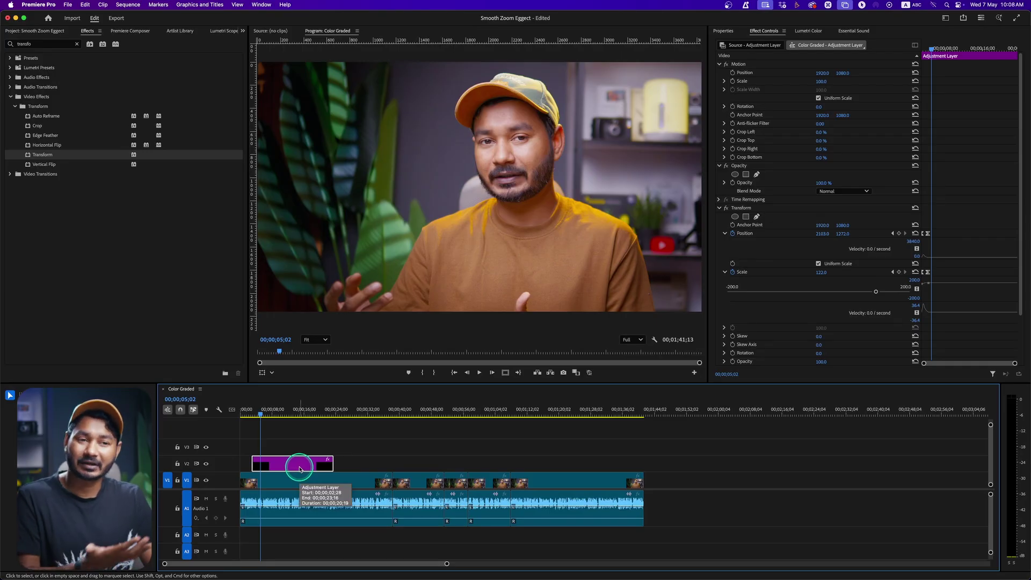
pyautogui.scroll(-3, 772, 296)
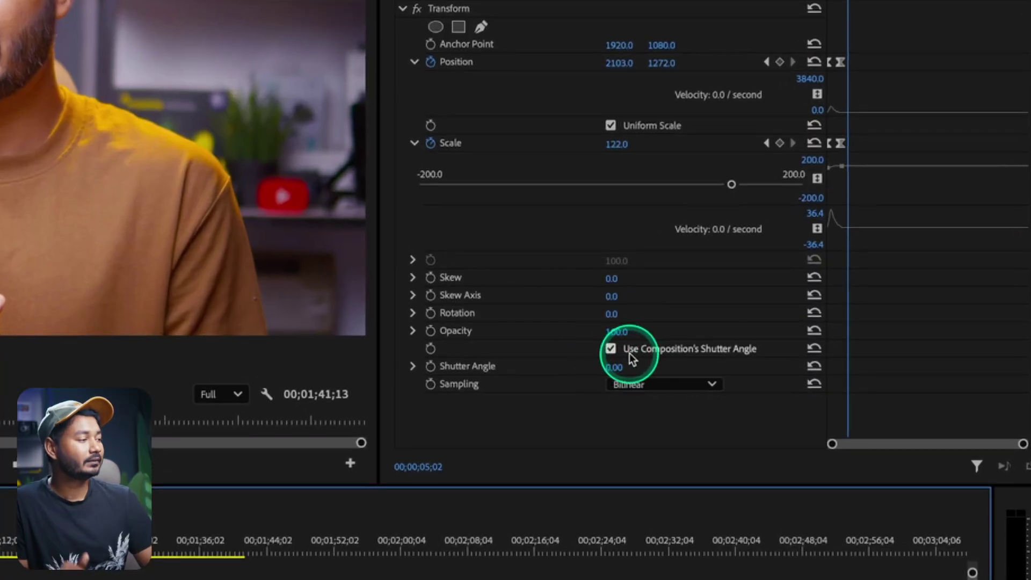
pyautogui.click(613, 351)
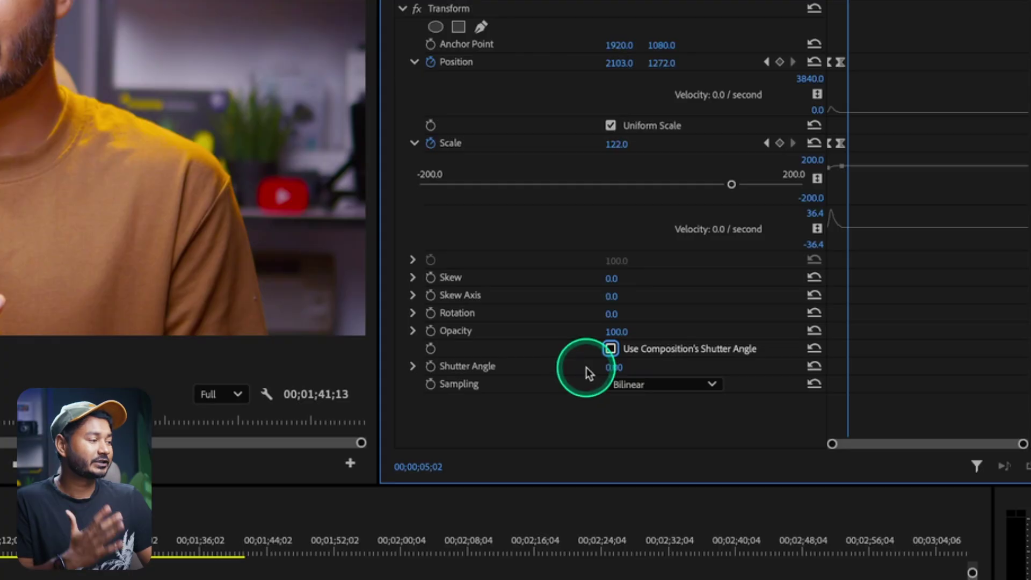
pyautogui.click(612, 368)
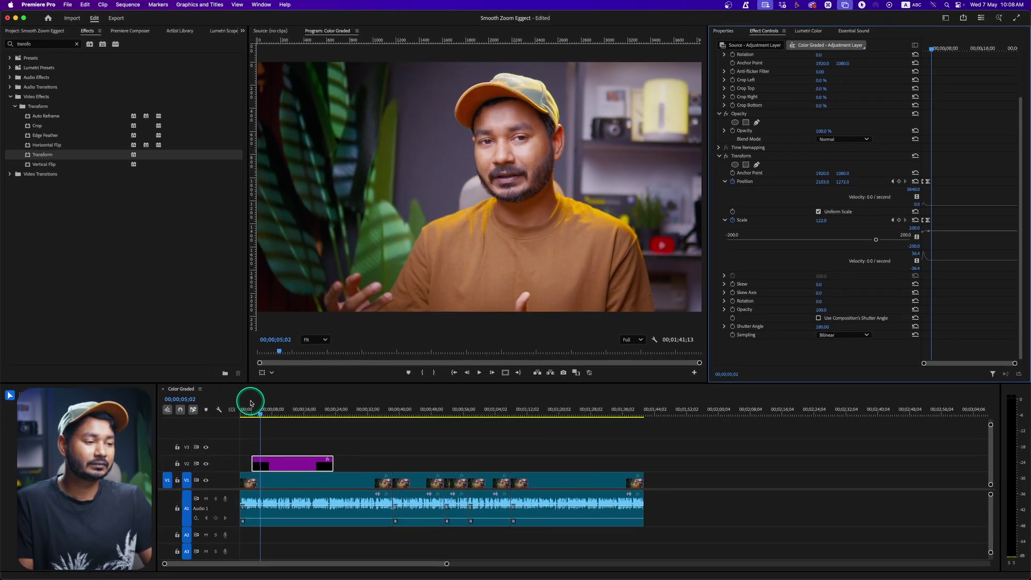
# - Play back the motion-blurred zoom from 00;00;02;04 and reselect the V2 adjustment layer
pyautogui.click(253, 417)
pyautogui.press('space')
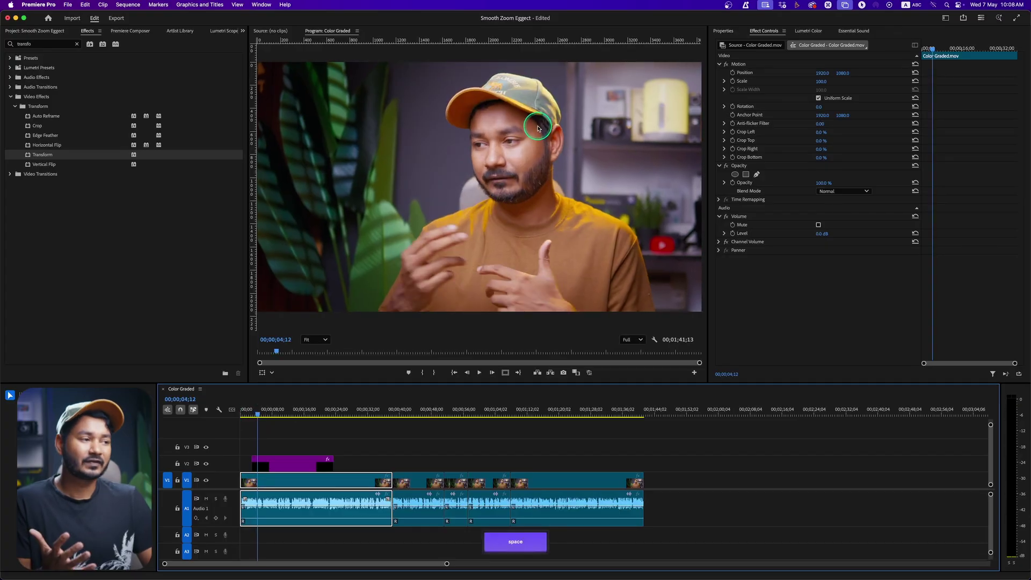
pyautogui.click(310, 460)
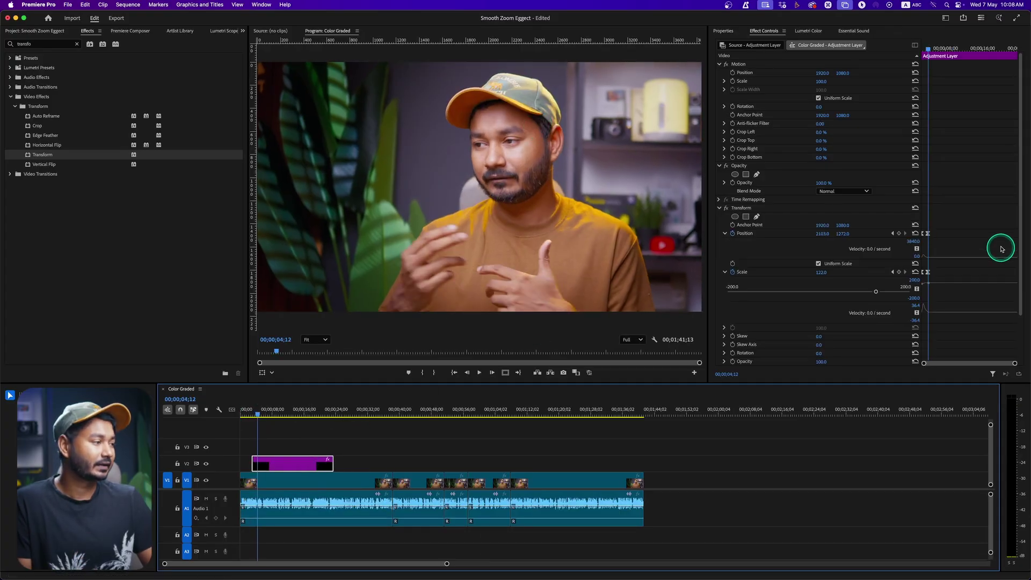
pyautogui.scroll(-3, 829, 331)
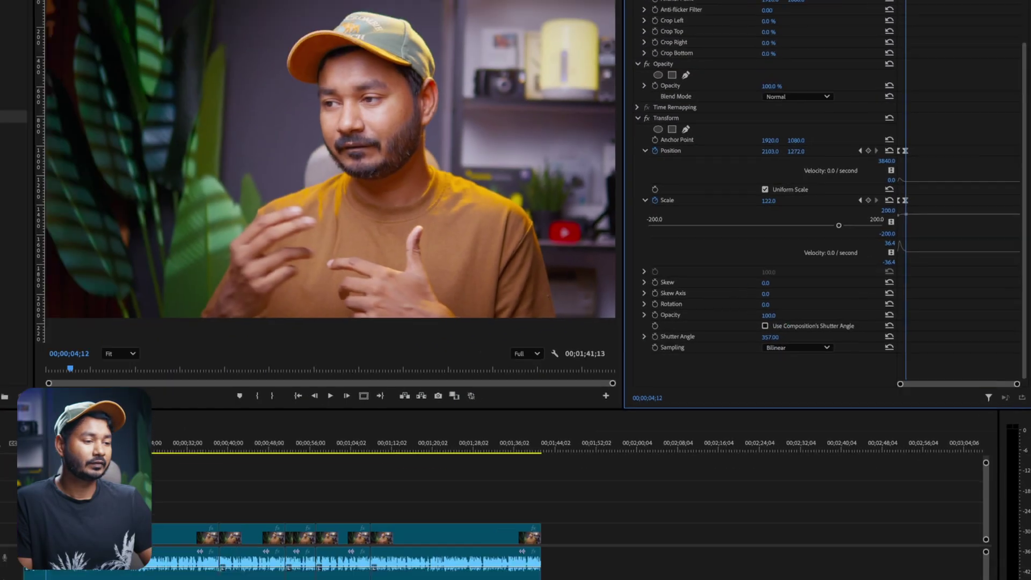
pyautogui.click(252, 409)
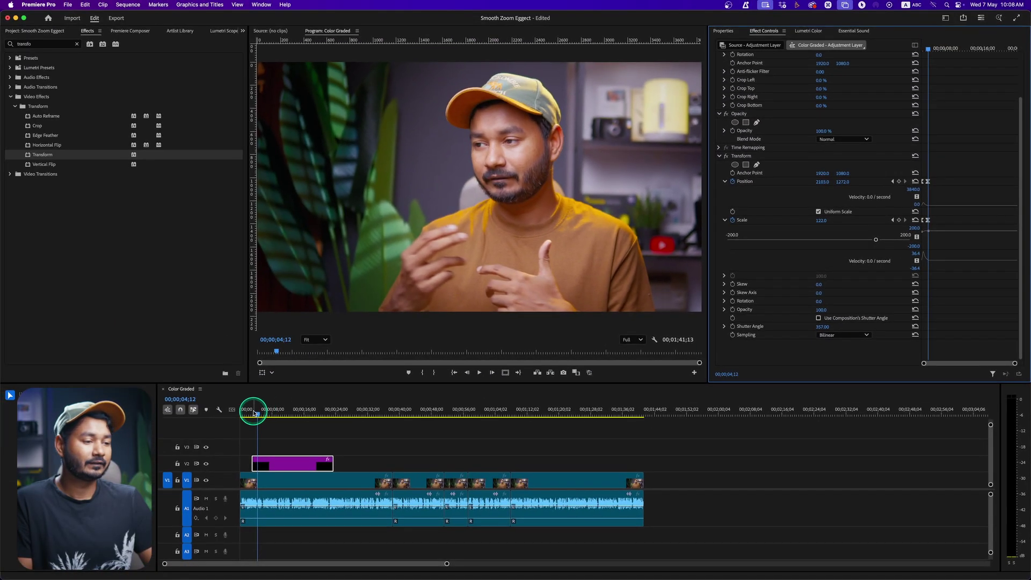
pyautogui.press('space')
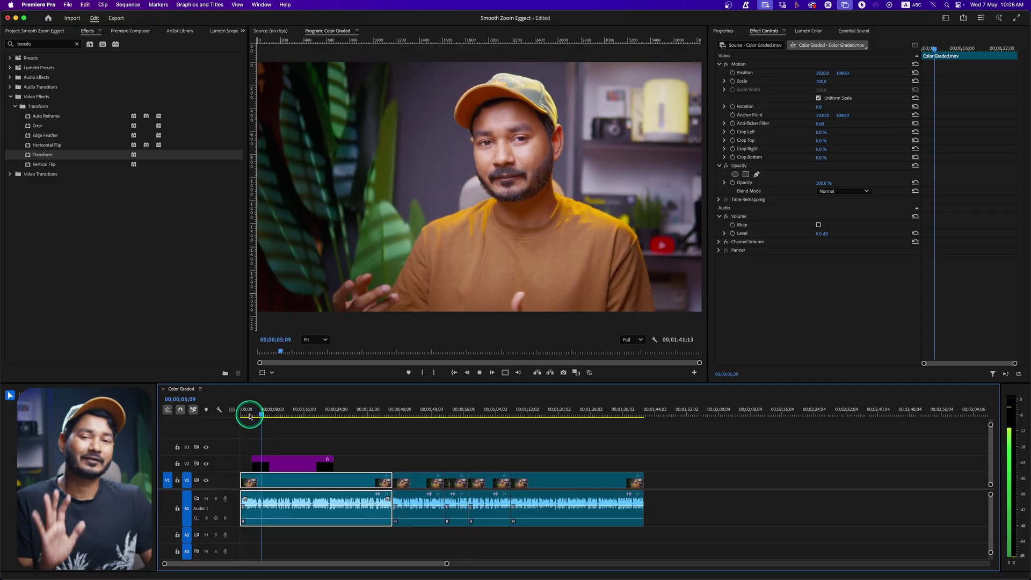
pyautogui.press('space')
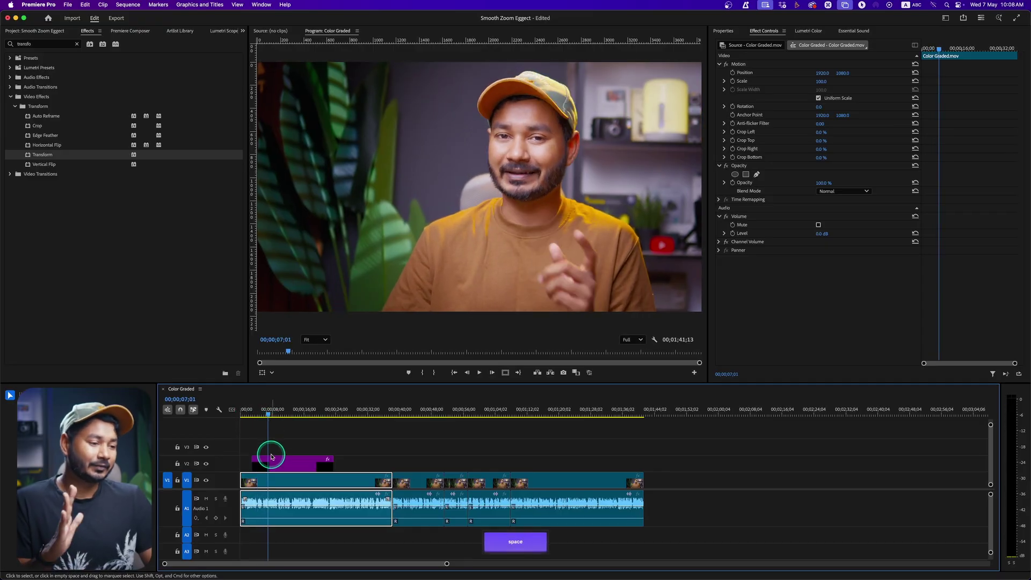
pyautogui.click(274, 459)
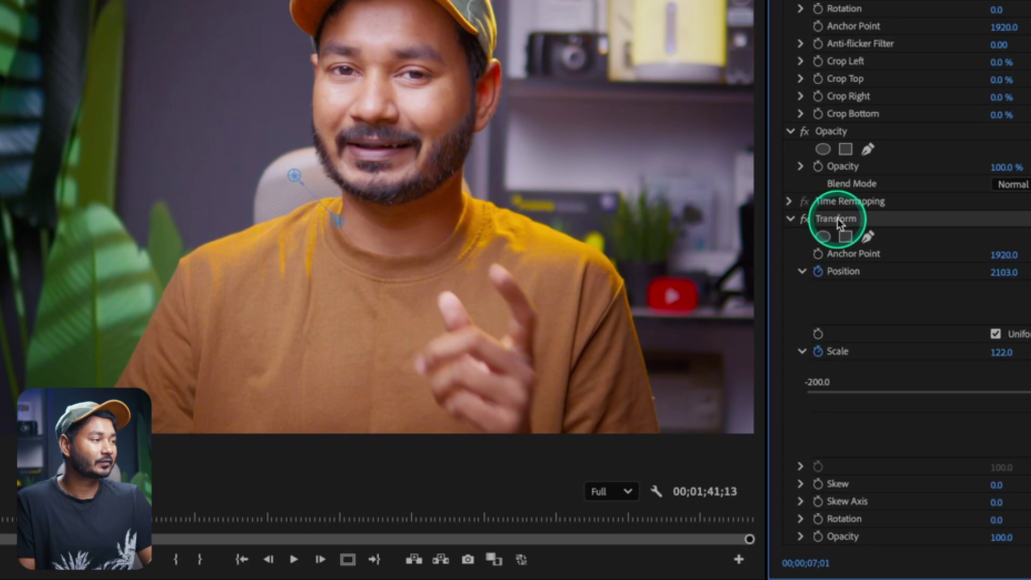
# - Save Transform as a preset anchored to In Point, then select the talking-head clip near 1:10
pyautogui.rightClick(800, 216)
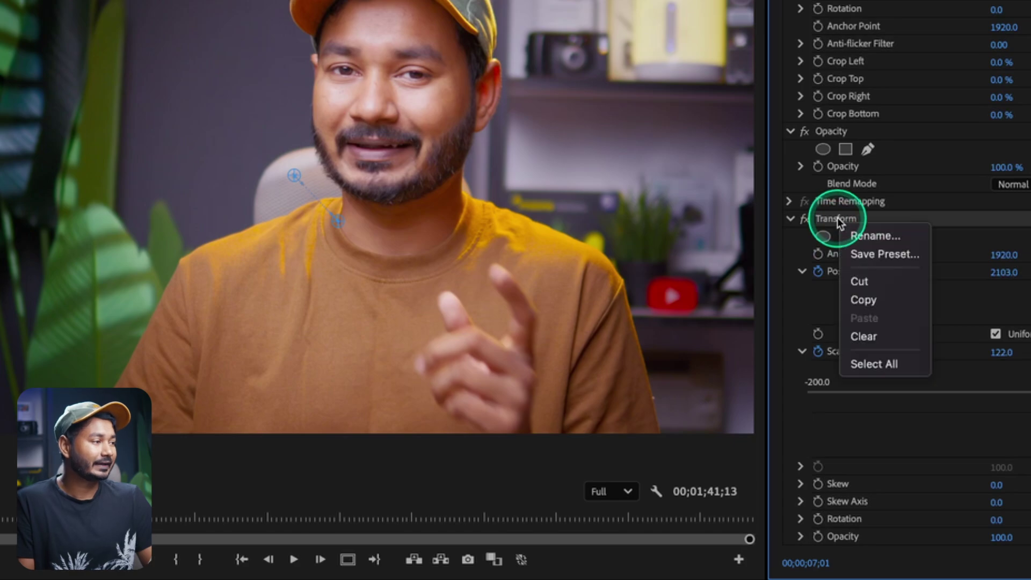
pyautogui.click(877, 251)
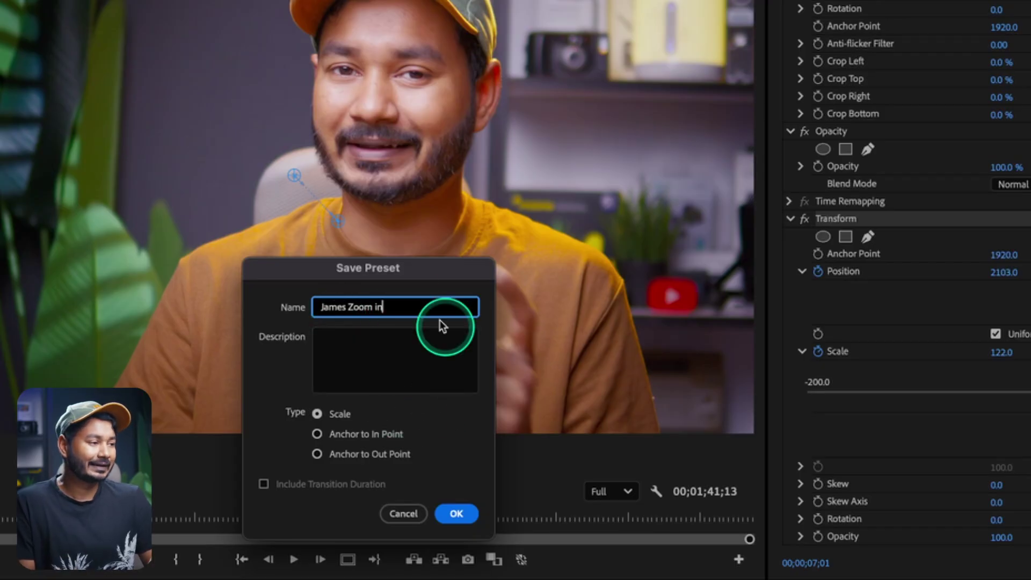
pyautogui.click(372, 436)
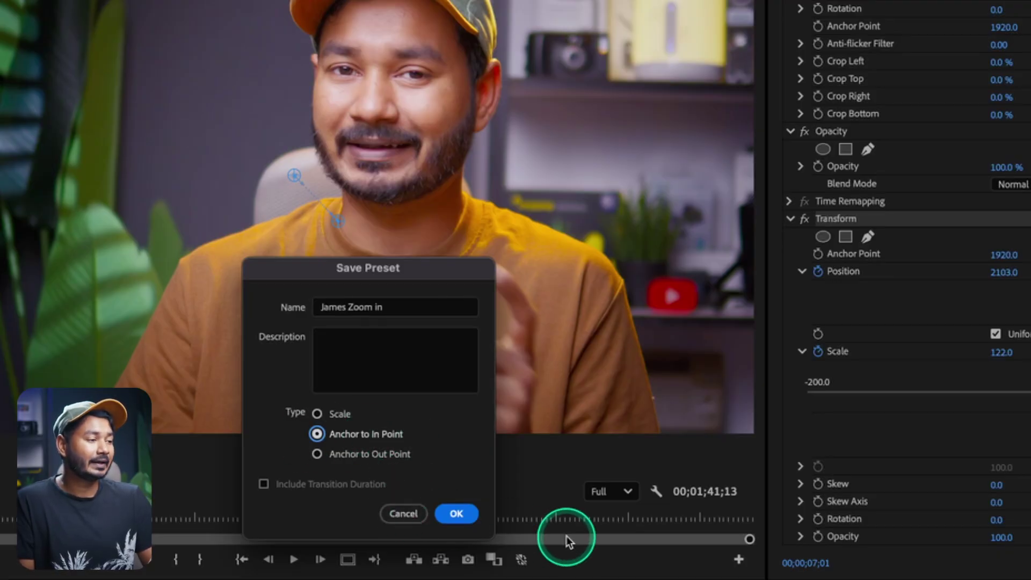
pyautogui.click(454, 515)
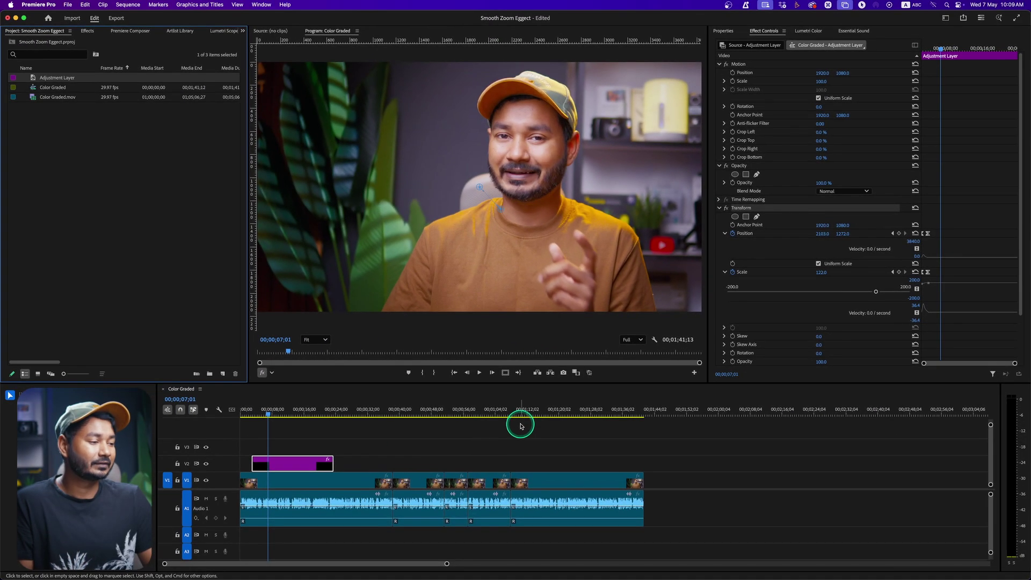
pyautogui.click(521, 426)
pyautogui.click(532, 497)
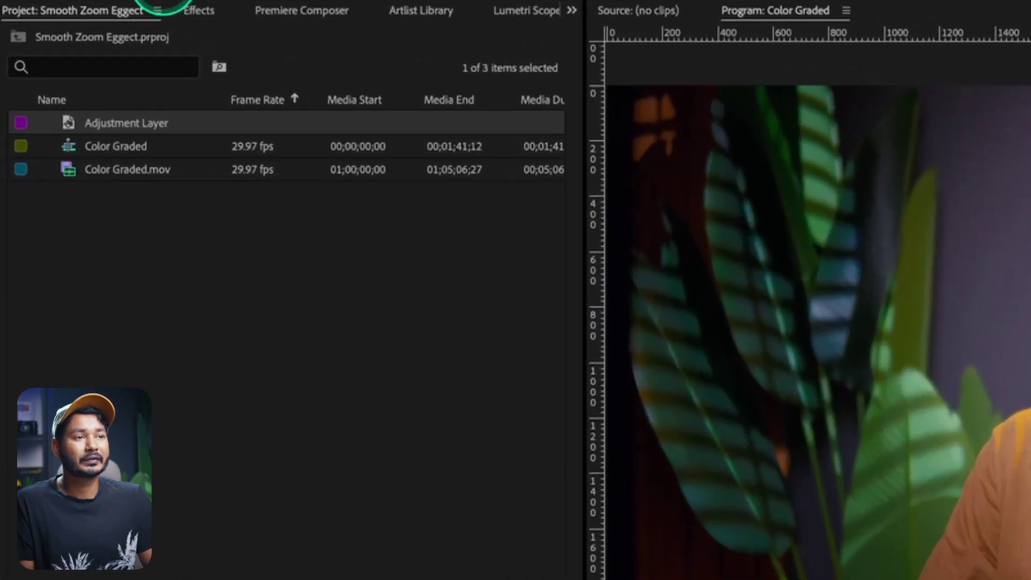
# - Drag the saved zoom-in preset from Effects > Presets onto the V1 clip near 1:10
pyautogui.click(87, 31)
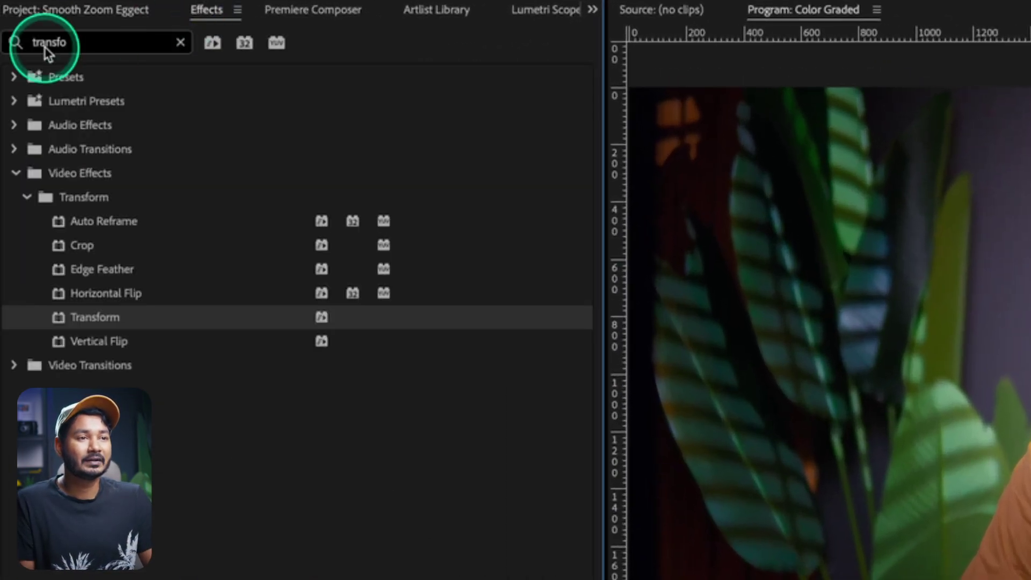
pyautogui.click(180, 43)
pyautogui.click(12, 79)
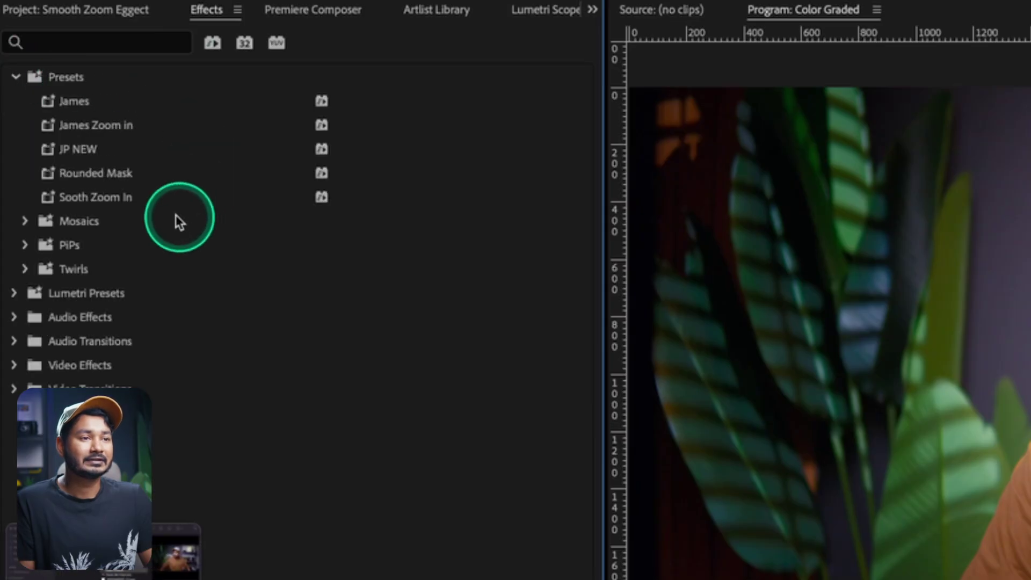
pyautogui.click(114, 132)
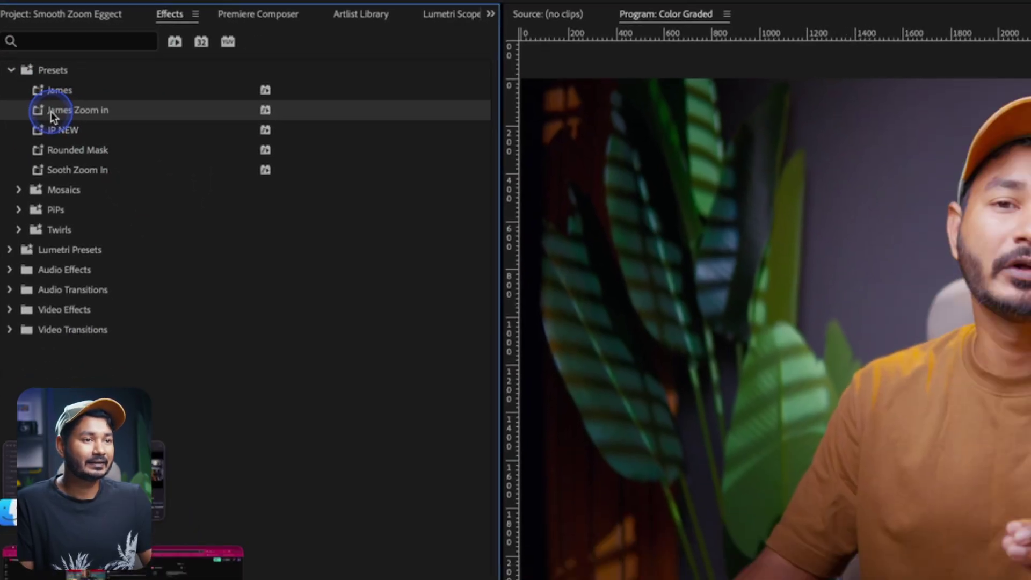
pyautogui.moveTo(68, 135); pyautogui.dragTo(528, 480)
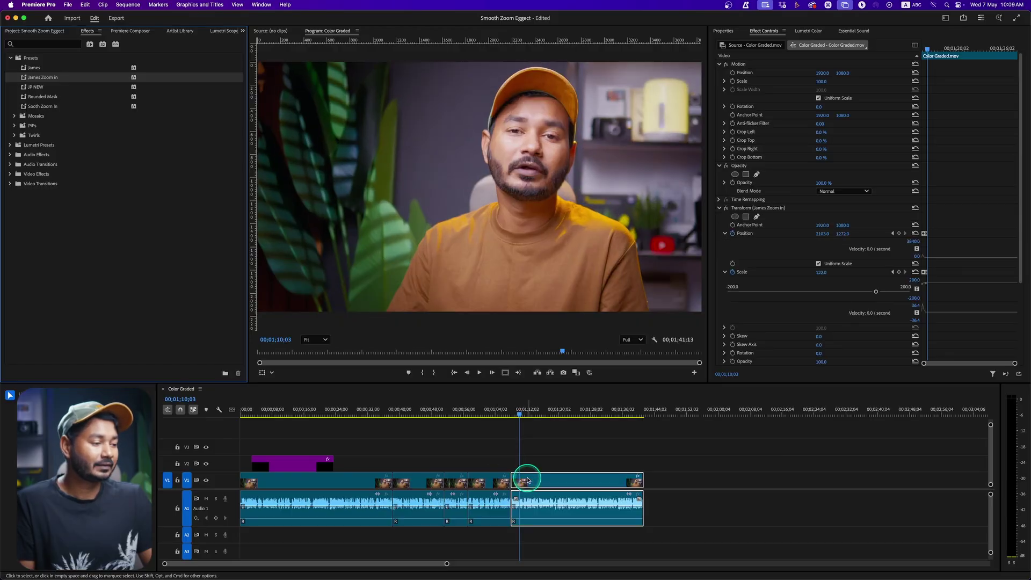
# - Preview the applied zoom and shift its Position and Scale keyframes later
pyautogui.click(509, 414)
pyautogui.press('space')
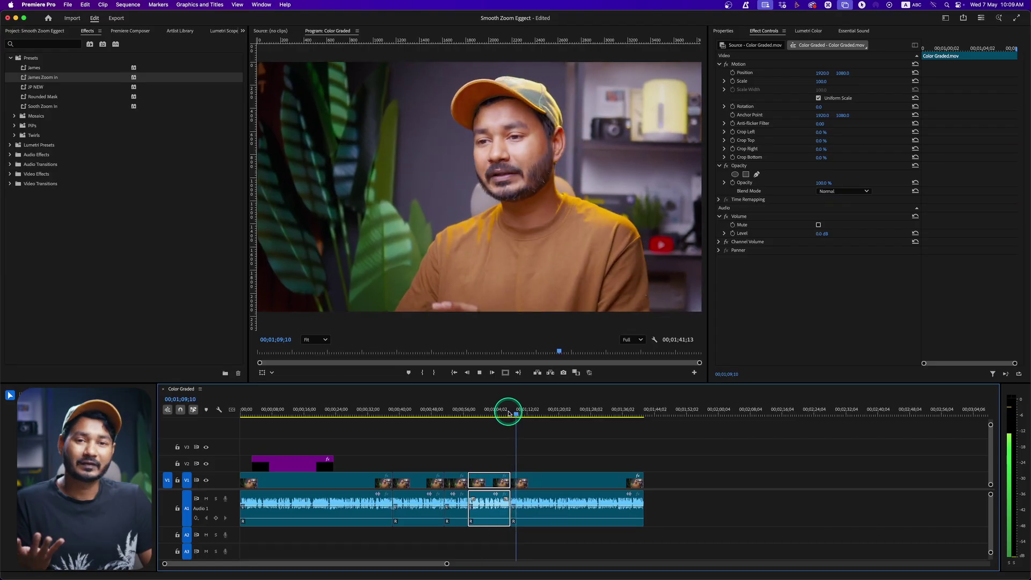
pyautogui.press('space')
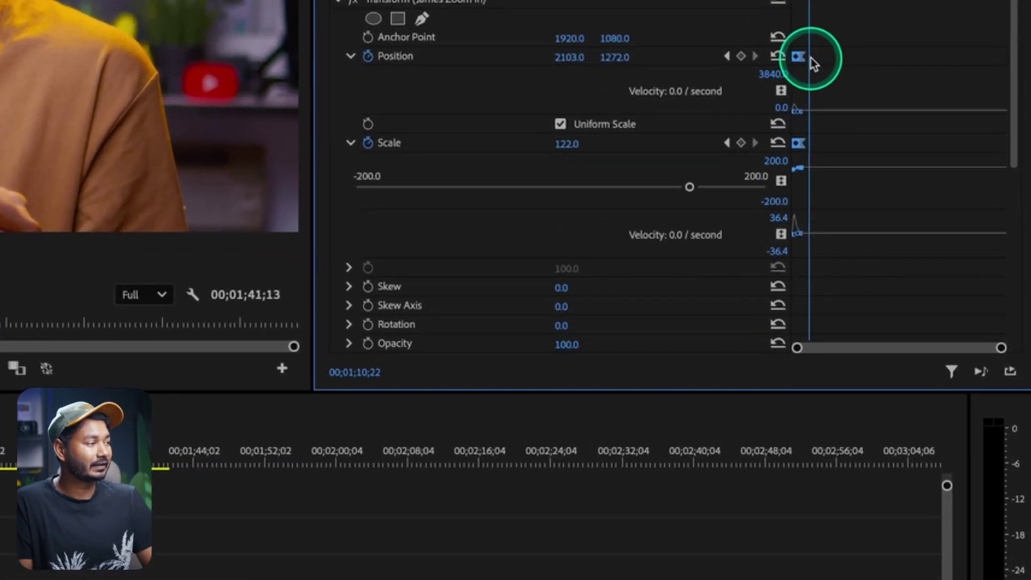
pyautogui.moveTo(803, 60); pyautogui.dragTo(822, 62)
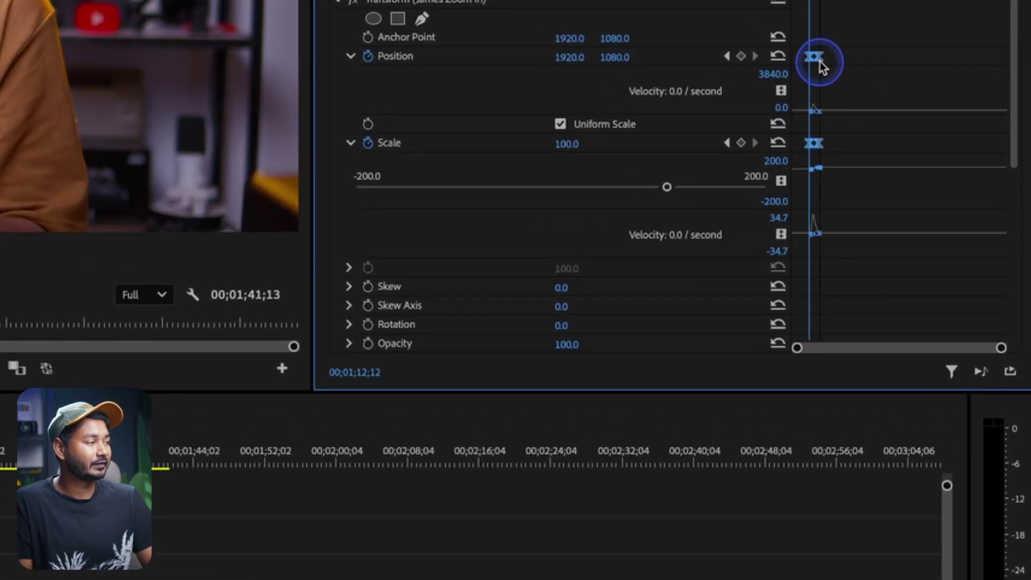
pyautogui.click(513, 417)
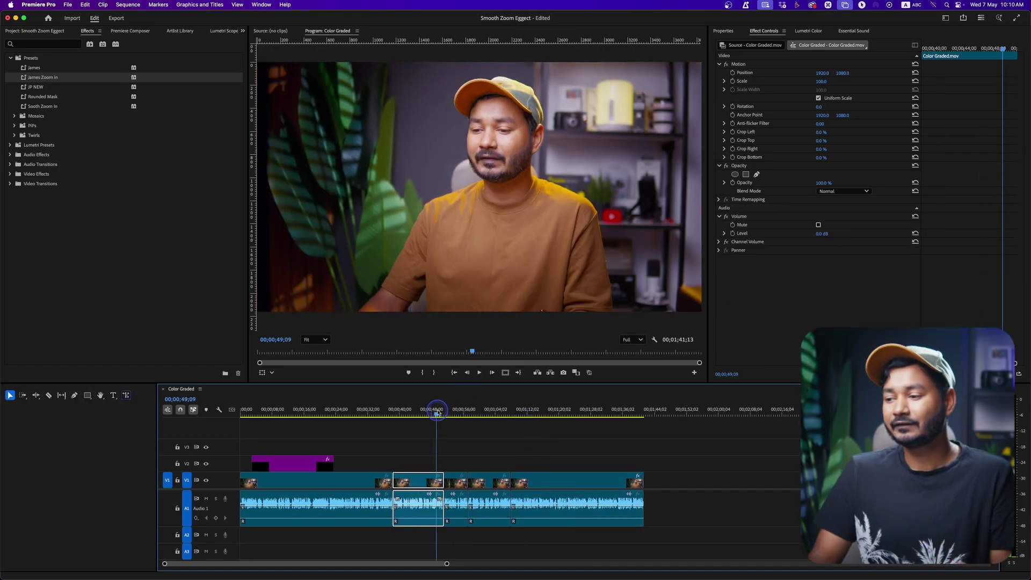
# - Duplicate the V2 zoom adjustment layer onto the footage near 00;00;38;18 and play it back
pyautogui.click(424, 414)
pyautogui.moveTo(424, 414); pyautogui.dragTo(394, 414)
pyautogui.click(324, 465)
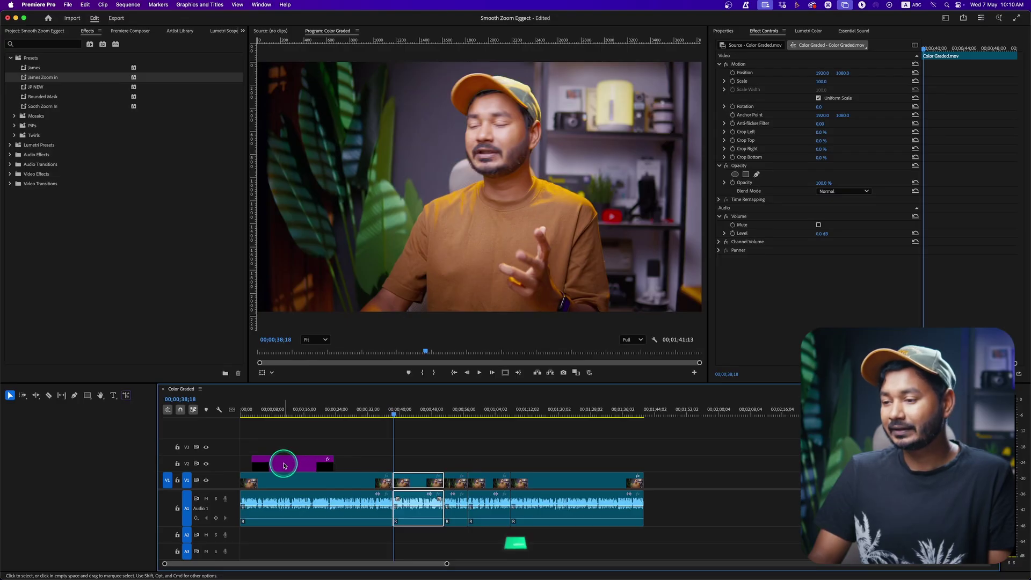
pyautogui.moveTo(284, 465); pyautogui.dragTo(429, 463)
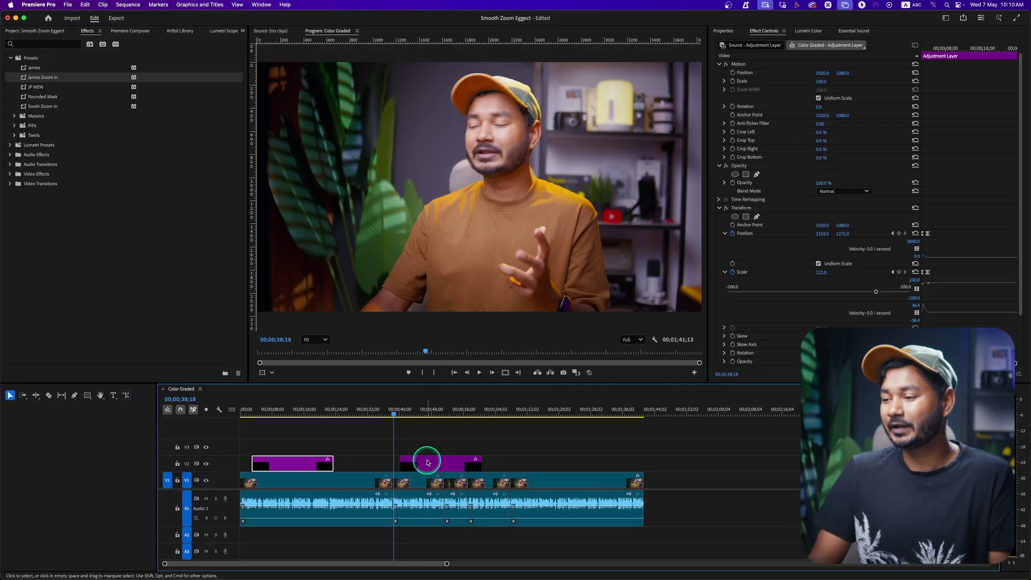
pyautogui.press('space')
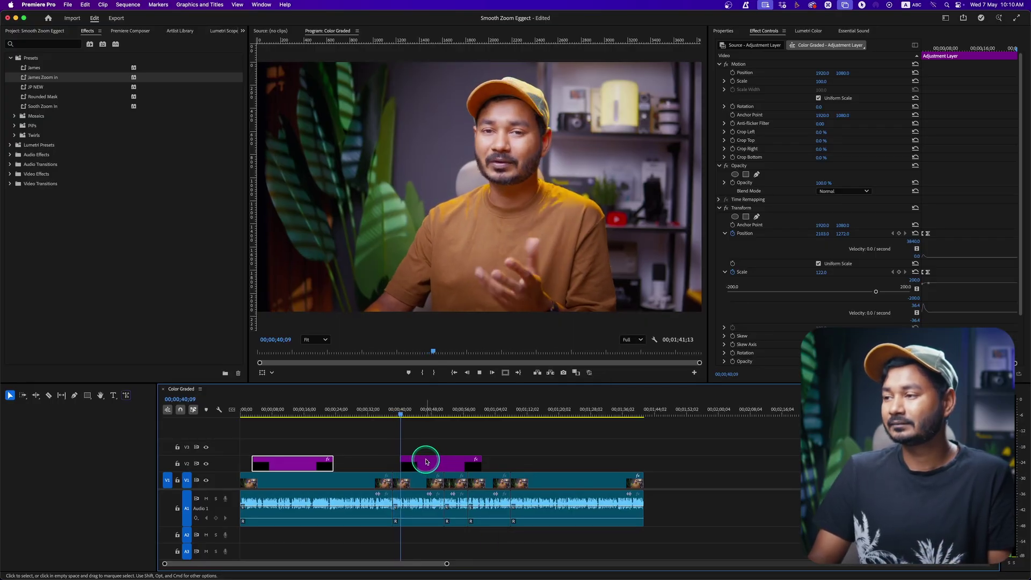